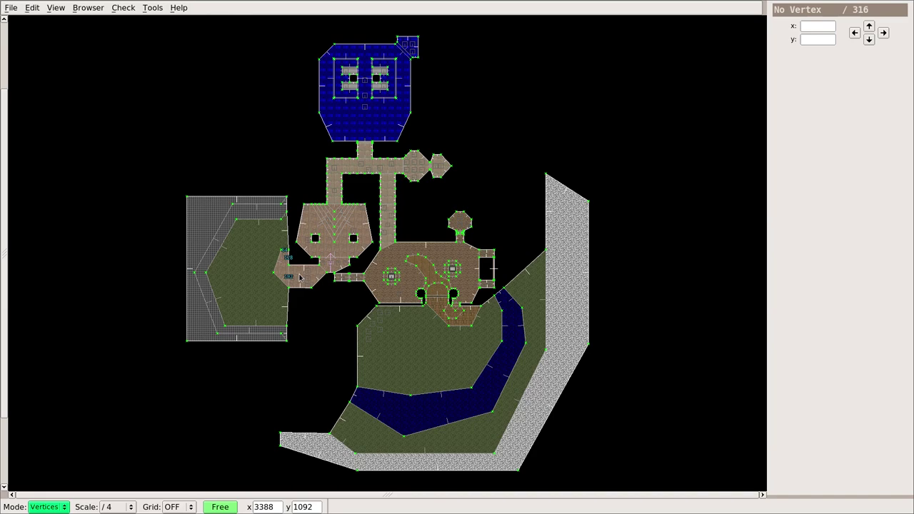
click(10, 8)
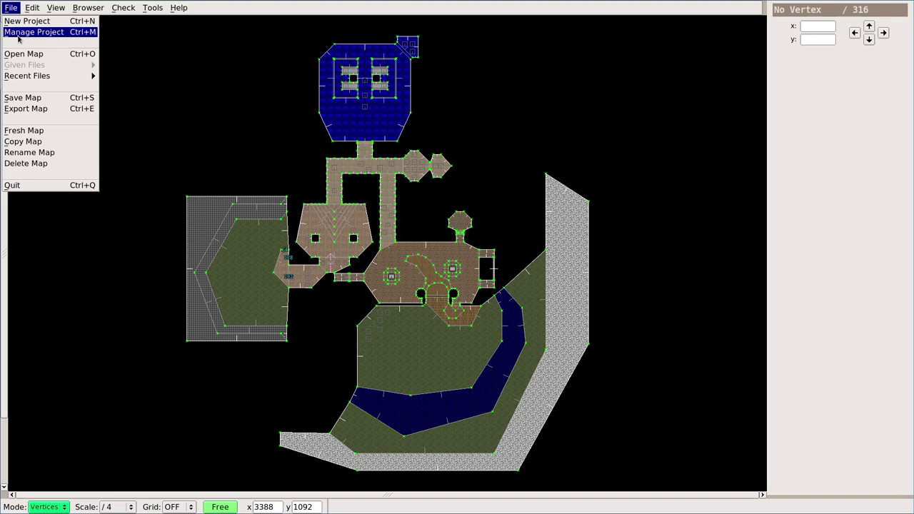
click(19, 35)
click(113, 29)
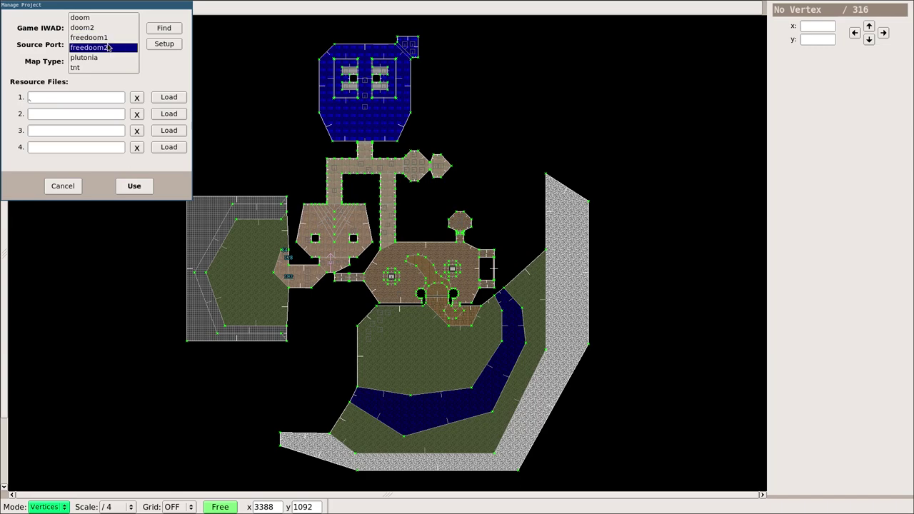
click(15, 37)
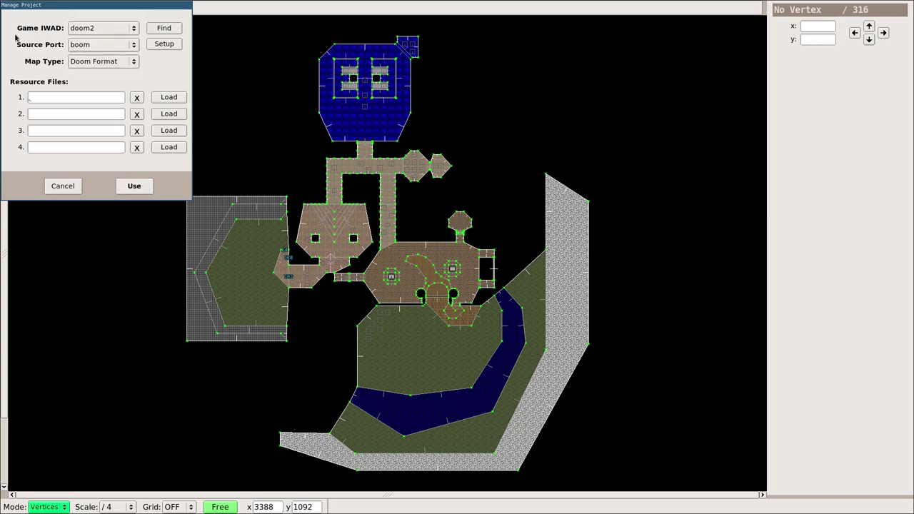
click(121, 44)
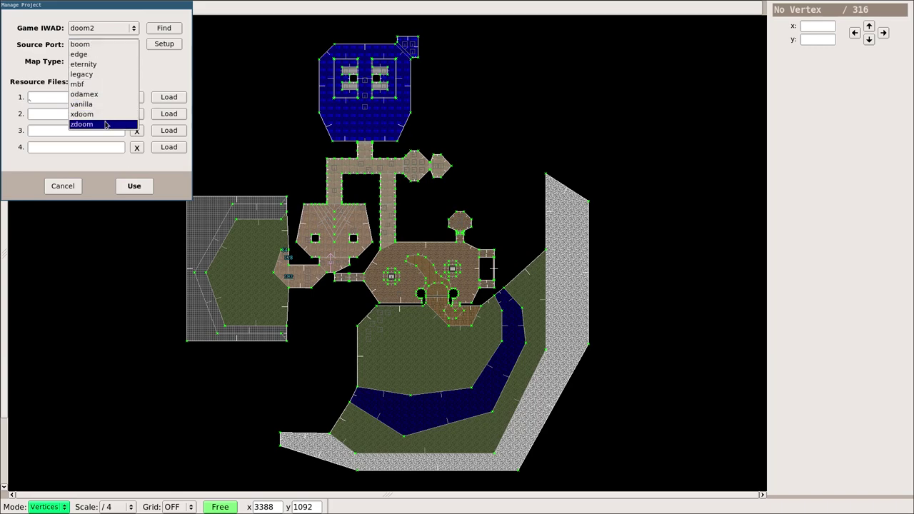
click(105, 48)
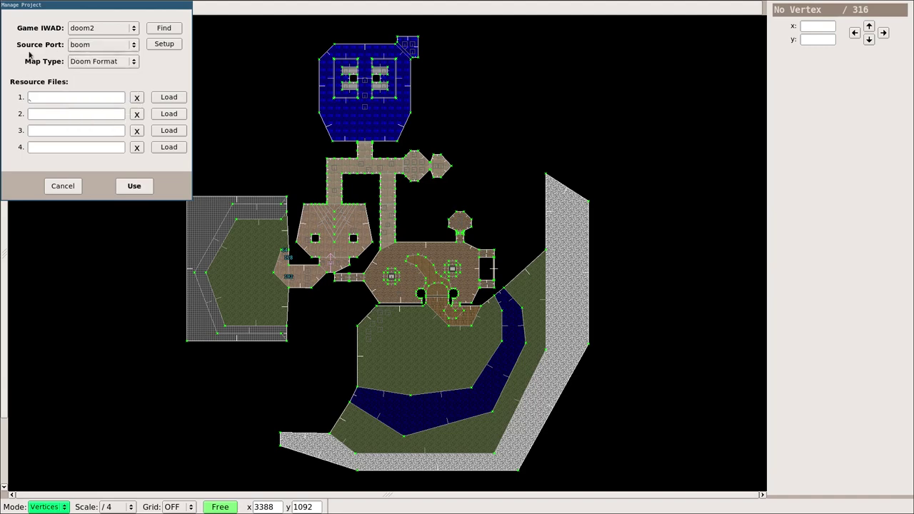
click(97, 64)
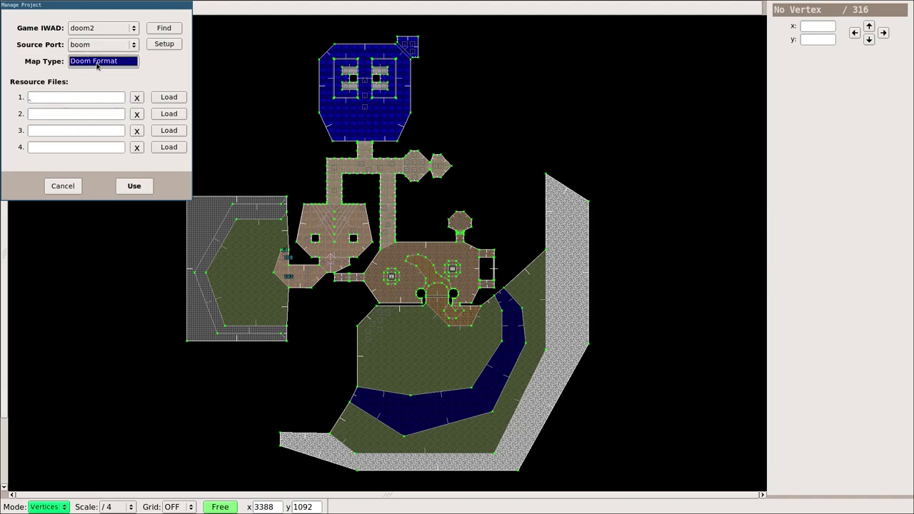
click(97, 65)
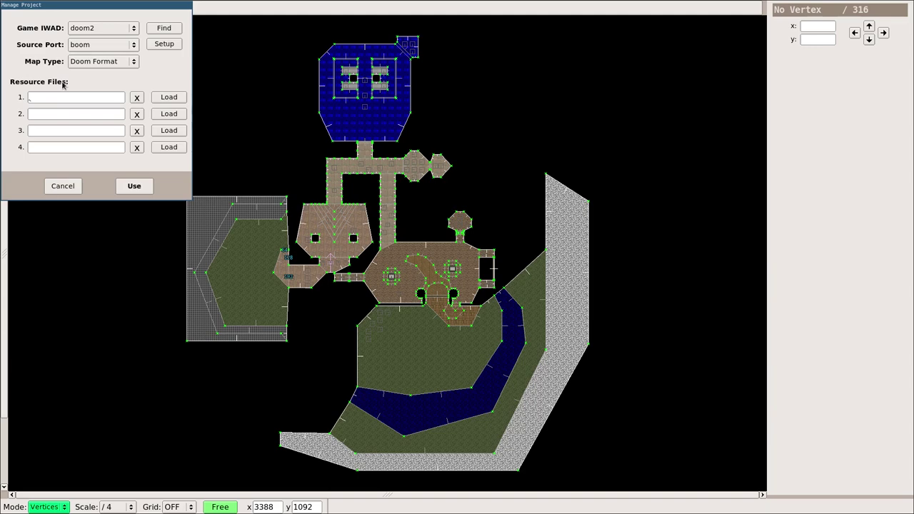
click(109, 116)
click(73, 186)
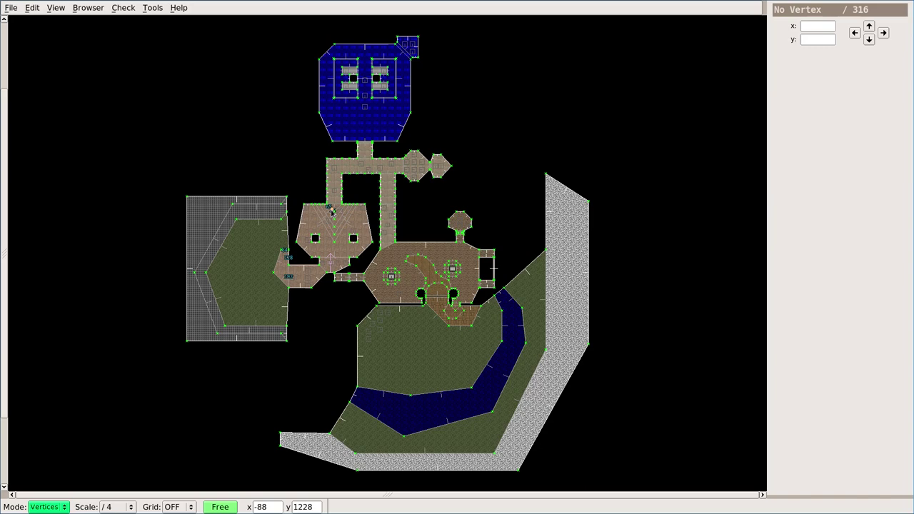
key(Tab)
scroll(300, 291, up, 5)
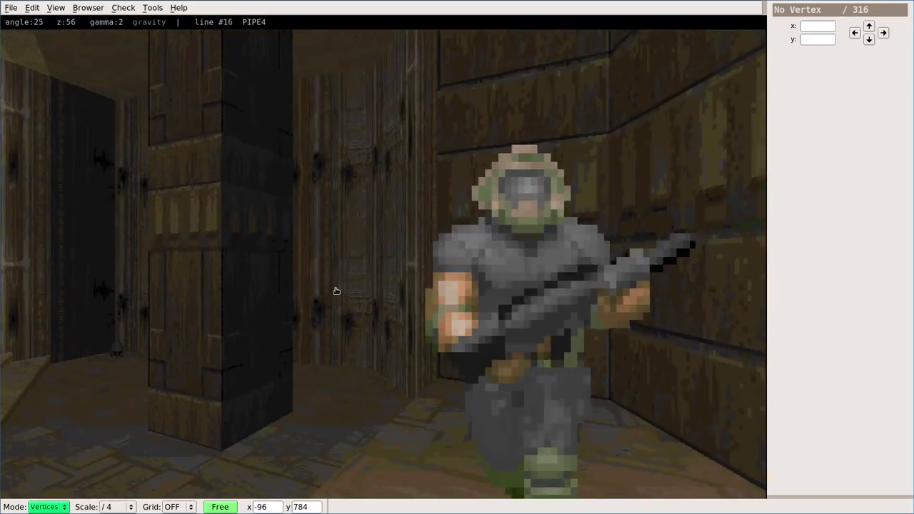
right_drag(336, 290, 259, 320)
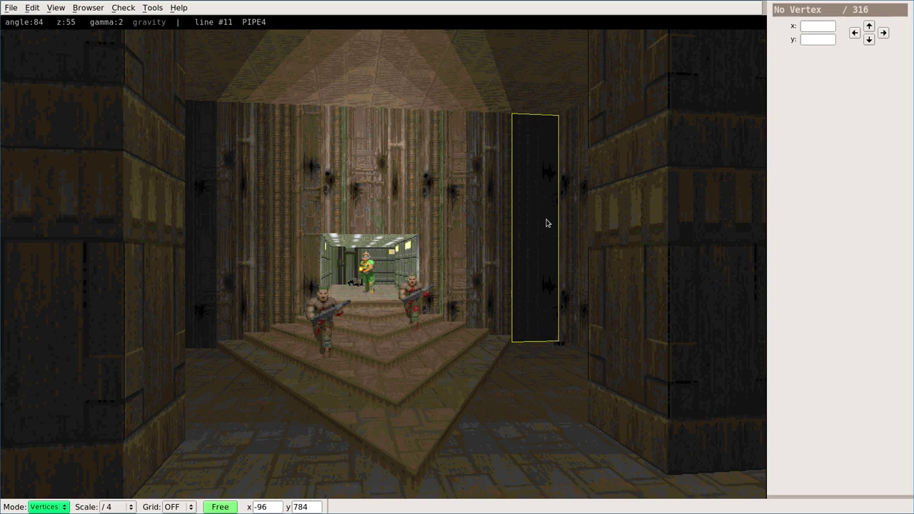
key(Tab)
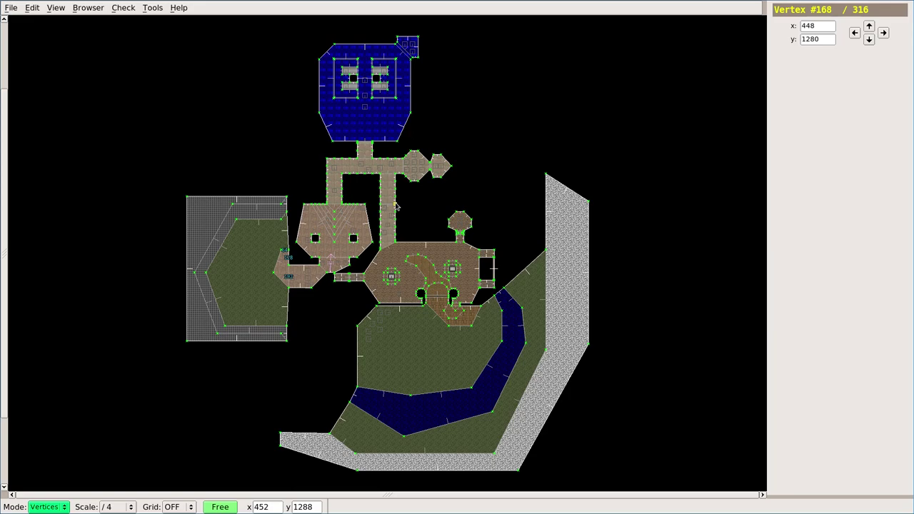
Step: Zoom into the V-patterned room and switch to Sectors mode with S
scroll(313, 269, up, 5)
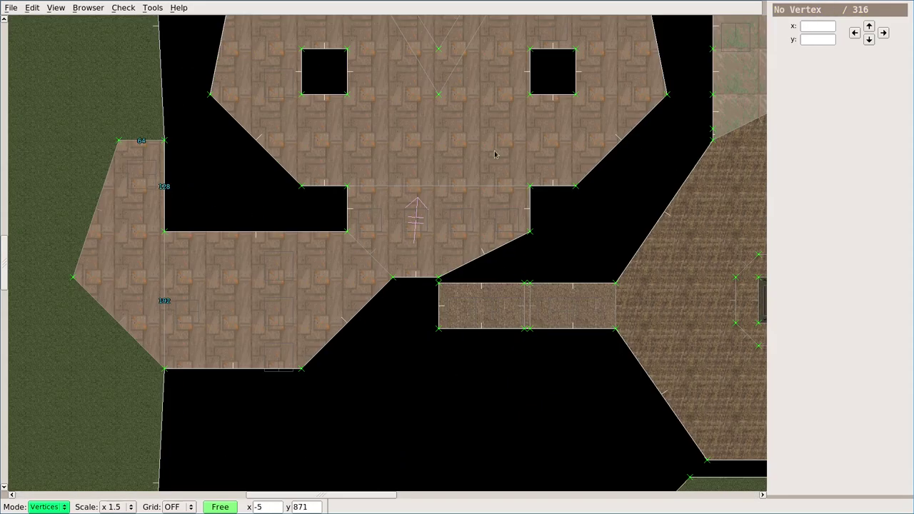
middle_drag(494, 153, 485, 339)
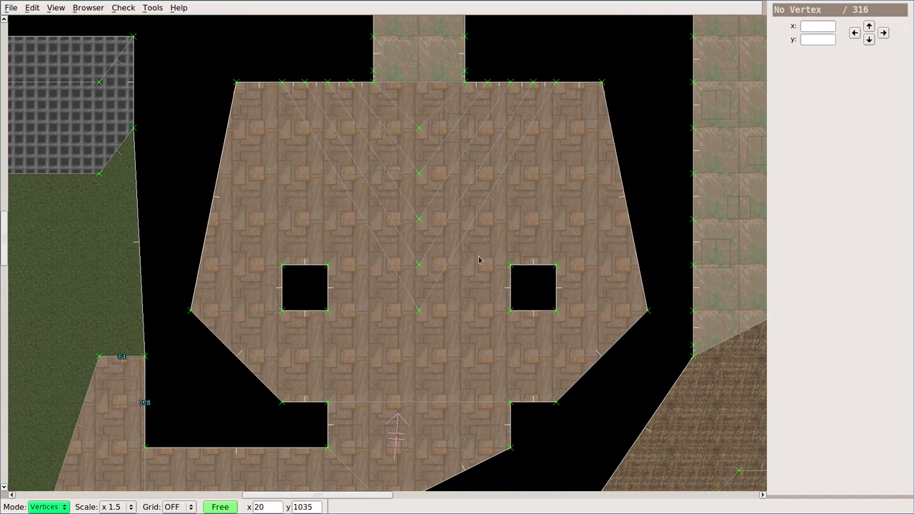
key(s)
click(458, 301)
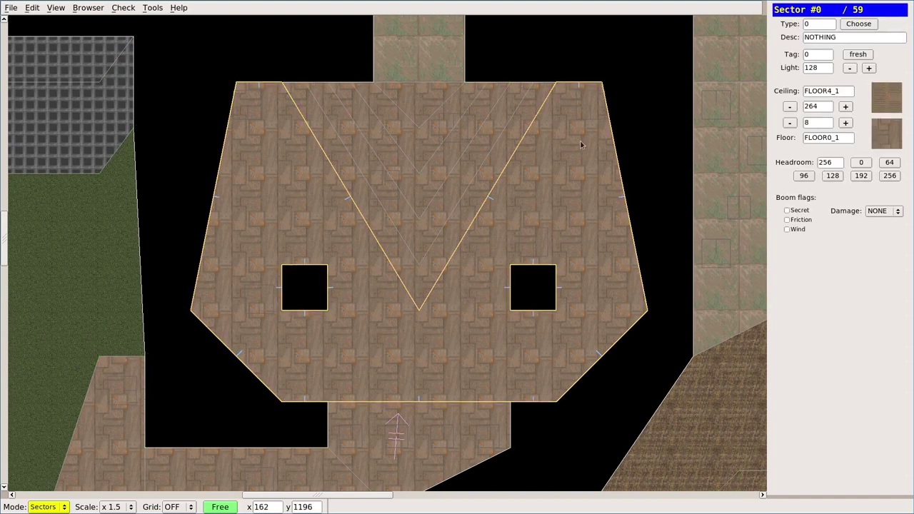
key(Escape)
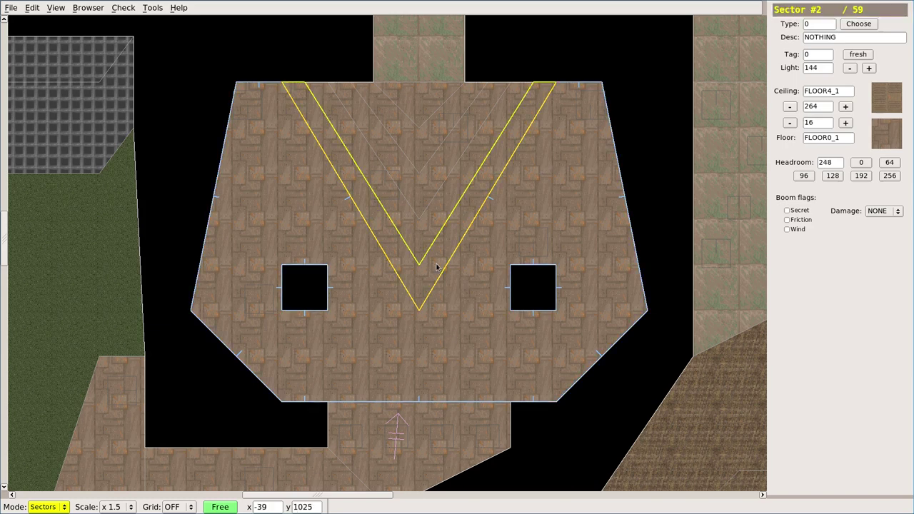
Step: Select the room's V-shaped inner sectors and outer sector, then bring up the Sector Types list
click(436, 266)
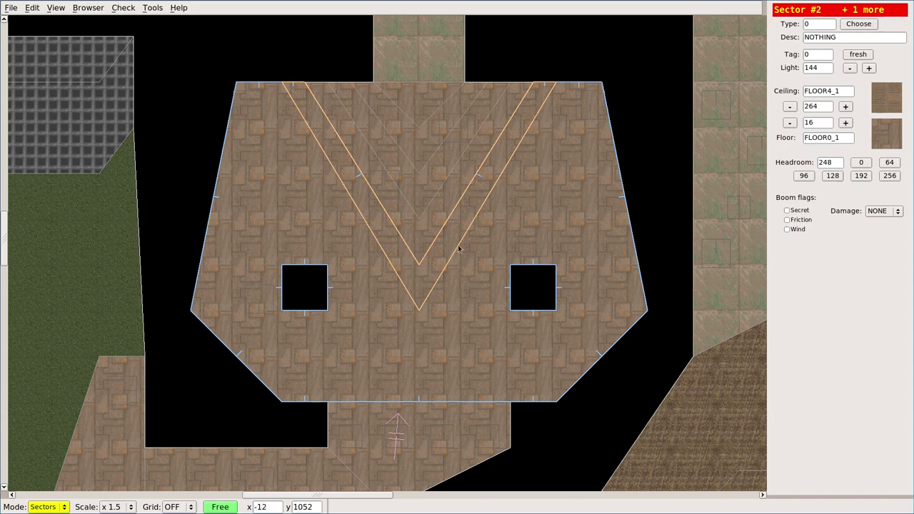
click(465, 241)
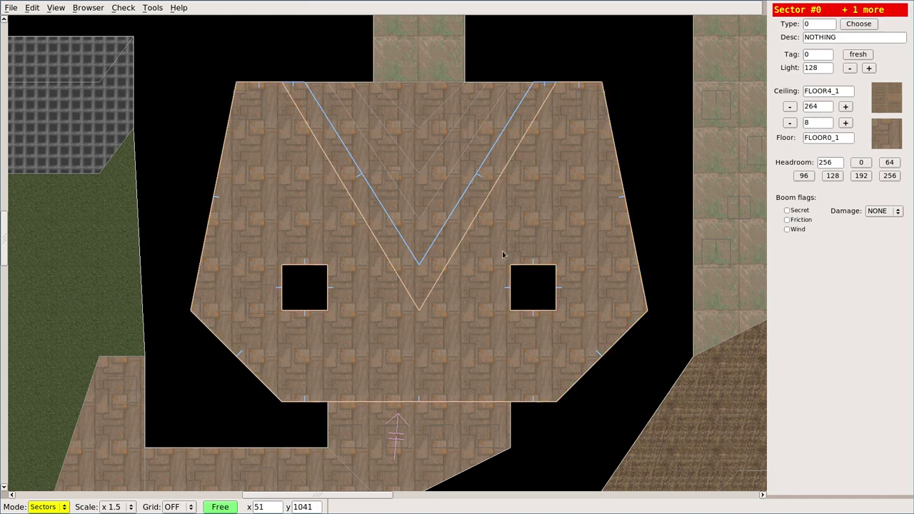
click(429, 232)
click(439, 248)
key(Escape)
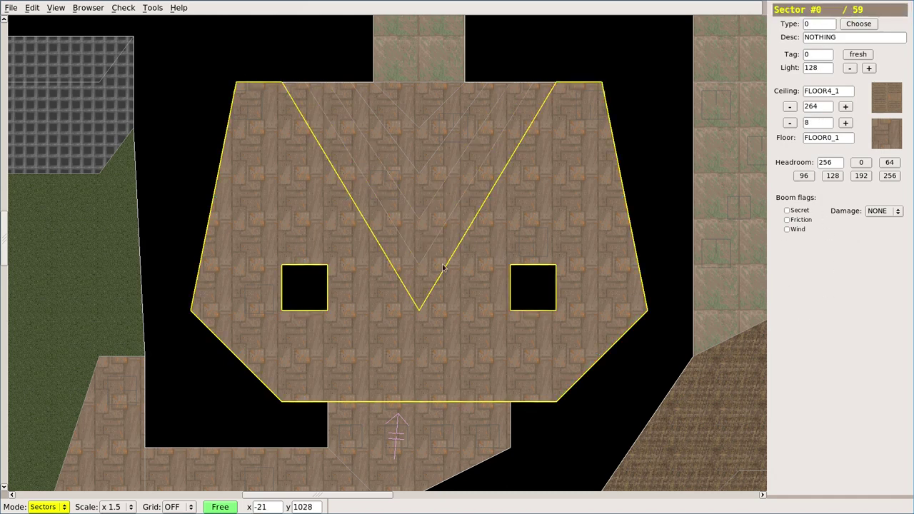
scroll(363, 288, down, 4)
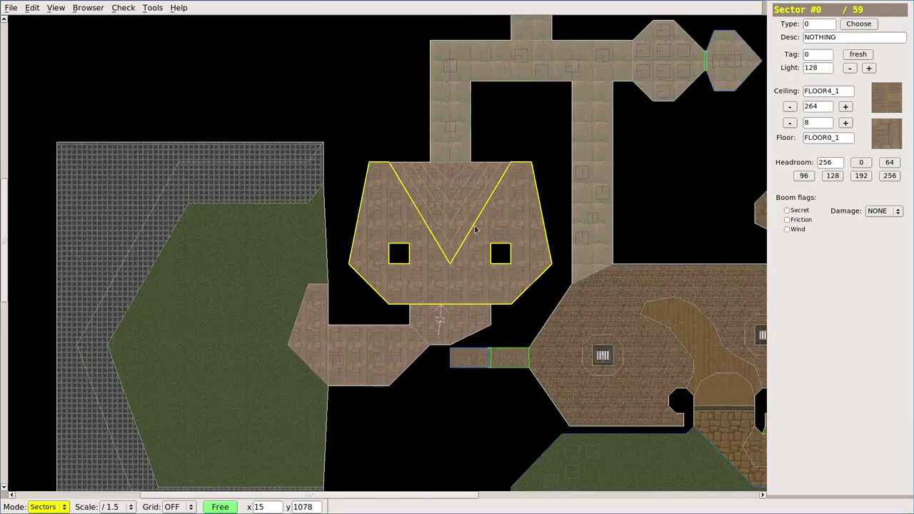
scroll(436, 180, up, 1)
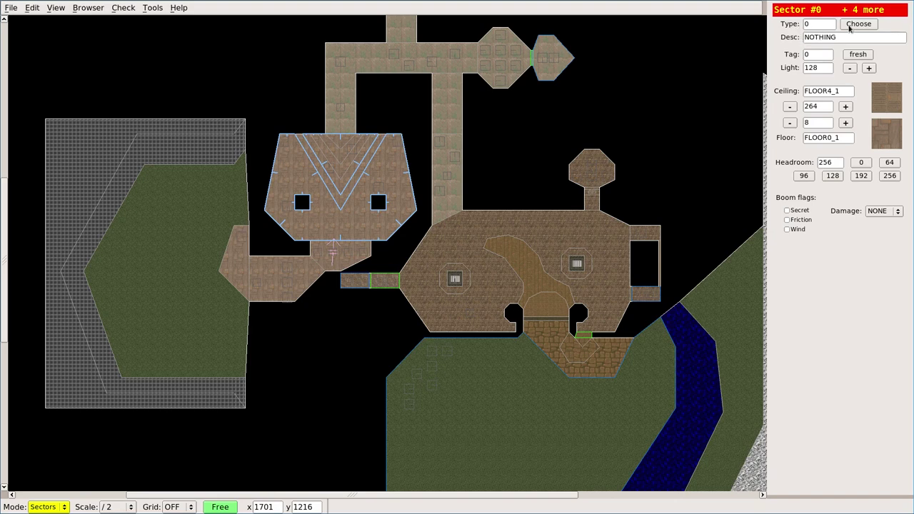
click(849, 27)
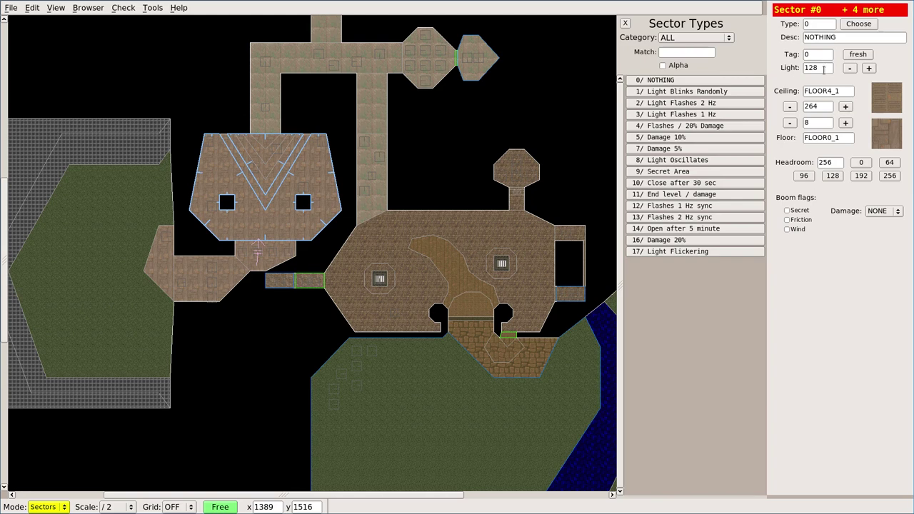
Step: Edit the selected room sectors' light level (128) before changing editing mode
double_click(823, 69)
click(49, 507)
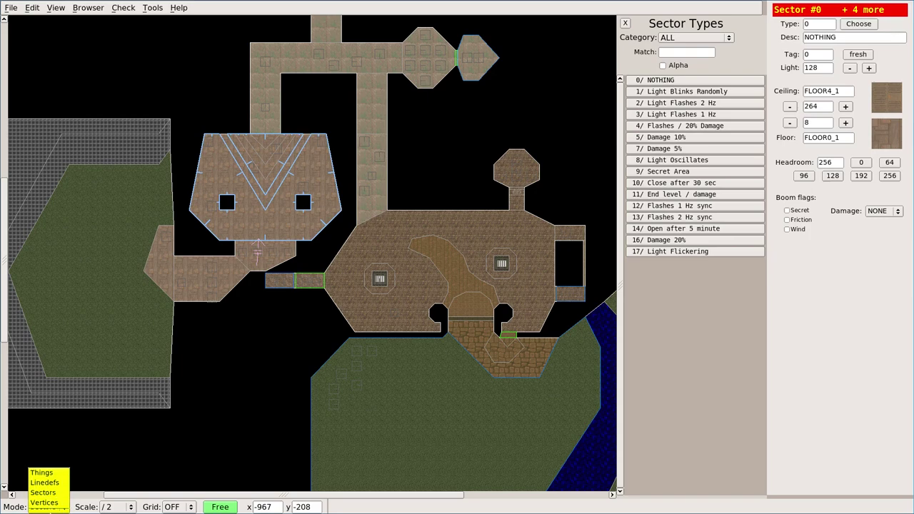
Step: Switch to Vertices mode and bring the V room's top-left corner into view
click(45, 503)
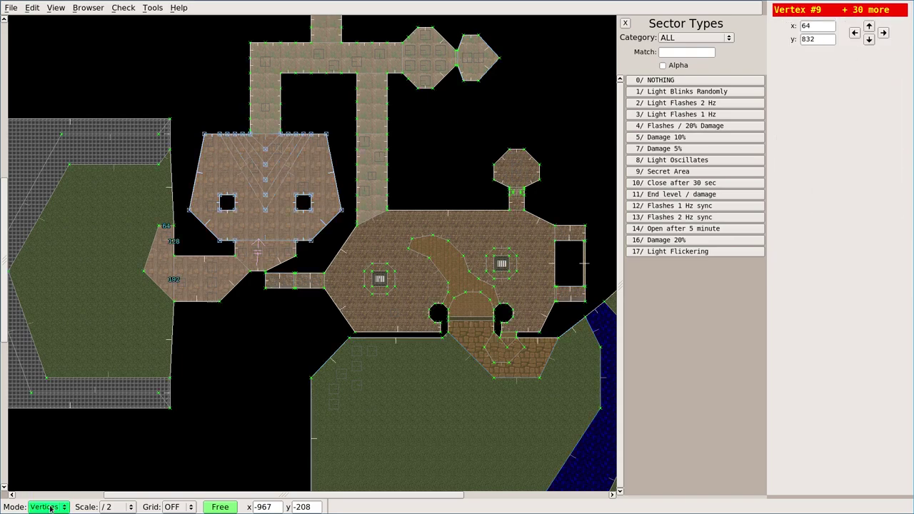
scroll(279, 193, up, 3)
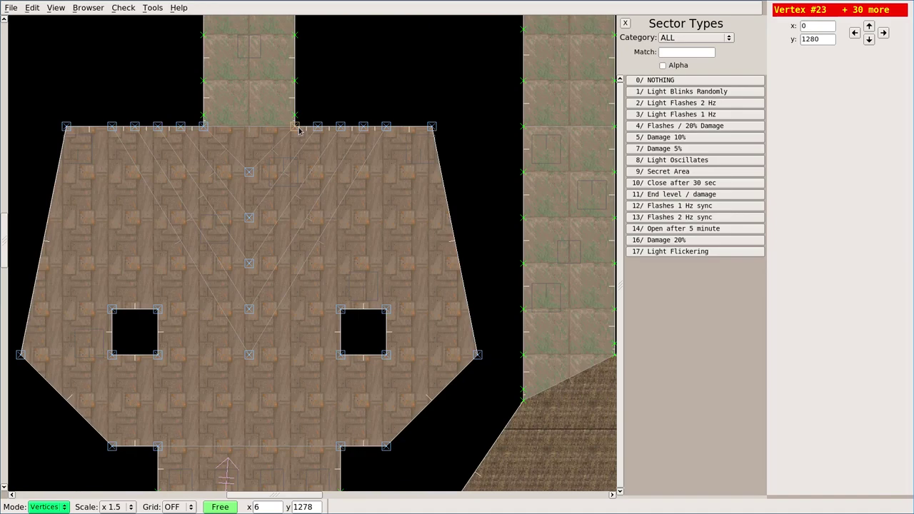
middle_drag(399, 293, 526, 228)
middle_drag(203, 152, 321, 269)
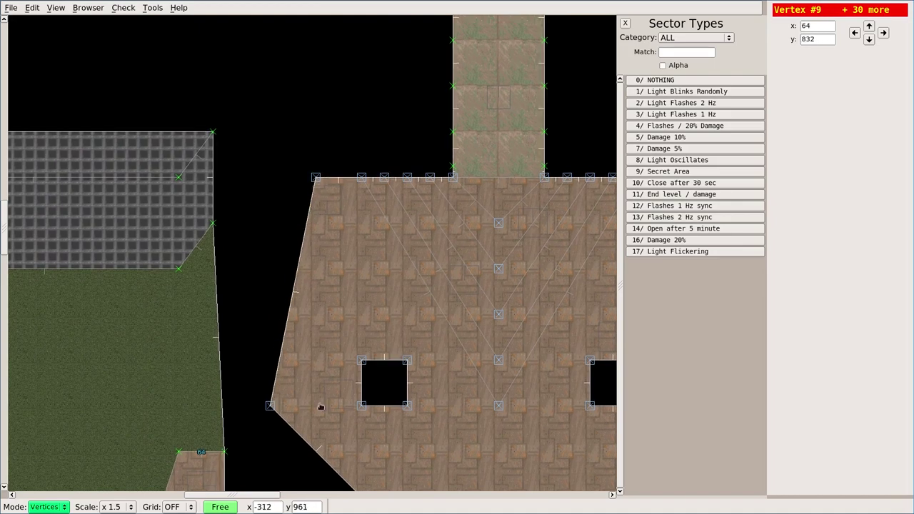
middle_drag(320, 406, 149, 174)
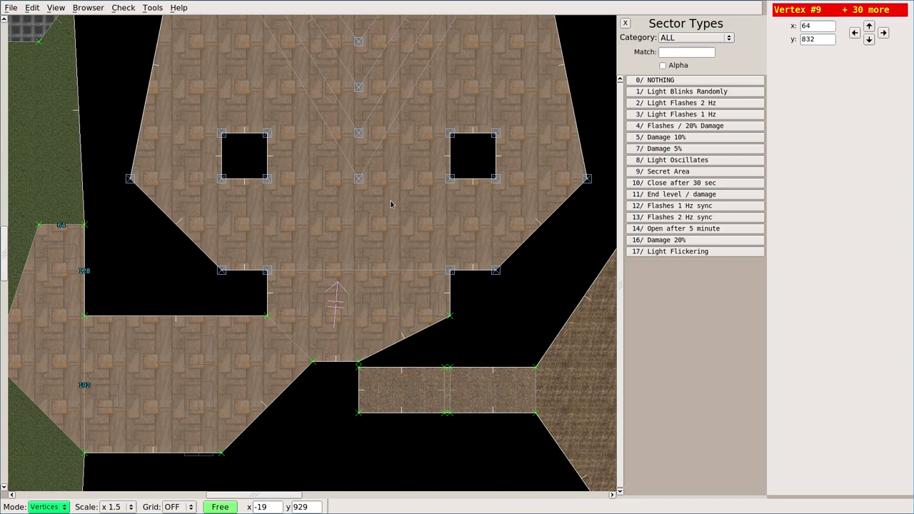
key(Up)
key(Up)
scroll(180, 305, down, 1)
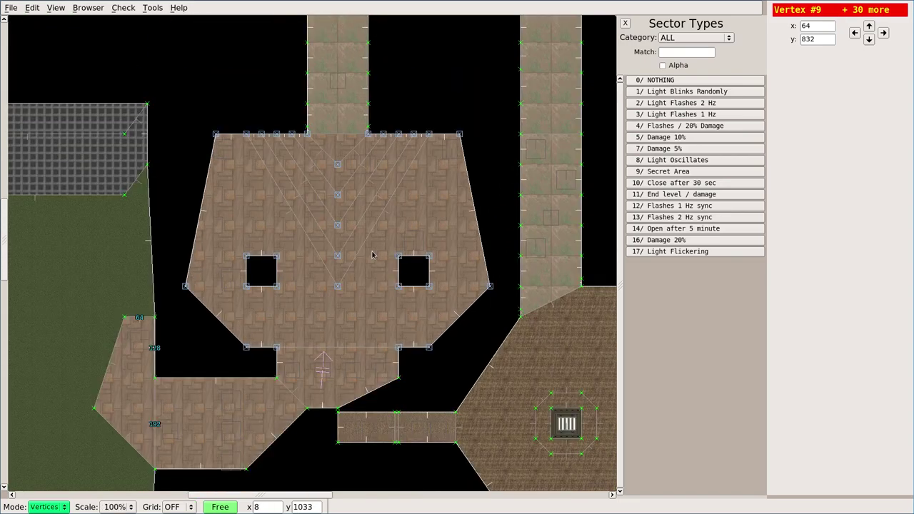
Step: Draw a narrow alcove from the corner vertex and bend the left wall with a new vertex
click(216, 135)
click(222, 94)
click(243, 93)
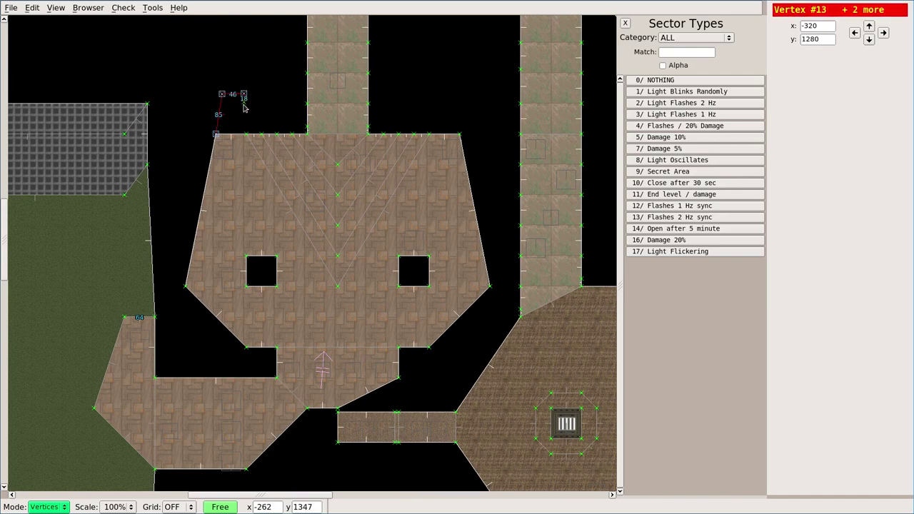
click(245, 136)
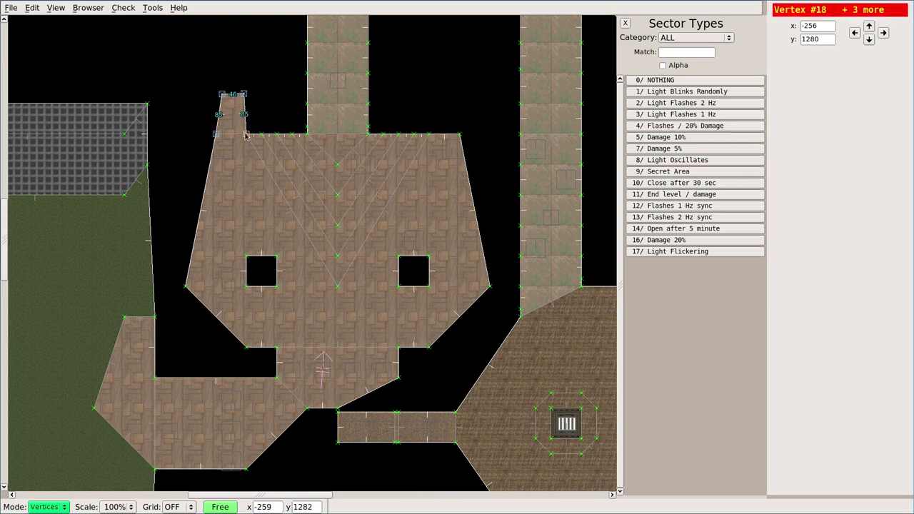
click(207, 182)
drag(207, 182, 227, 192)
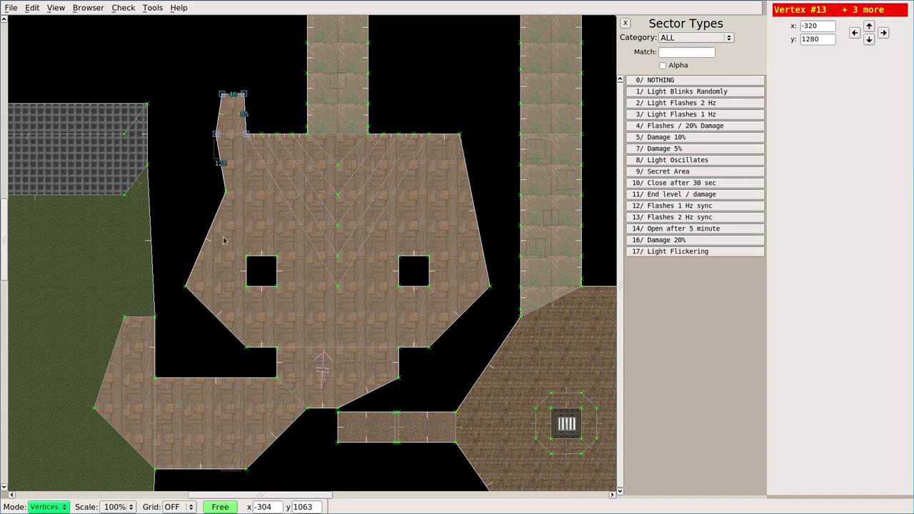
Step: Switch to Linedefs mode and select a line of the room's new left wall
click(46, 506)
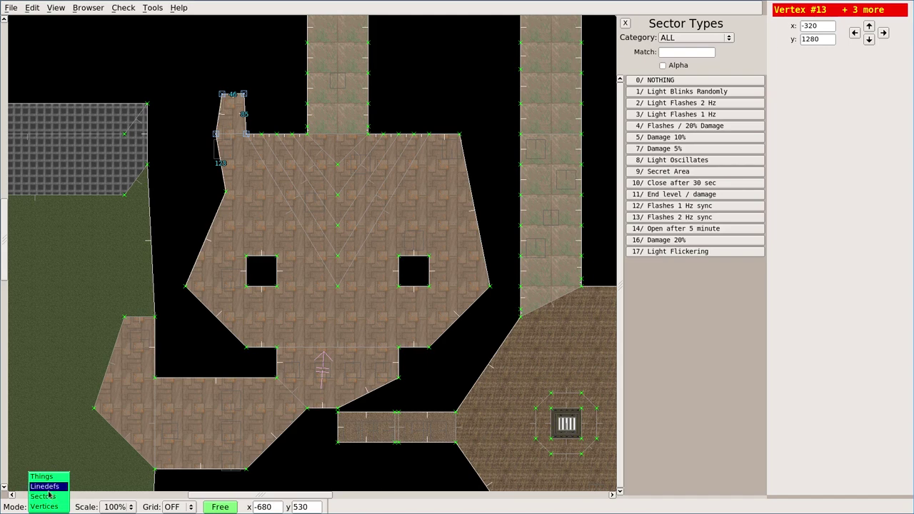
click(45, 486)
click(224, 173)
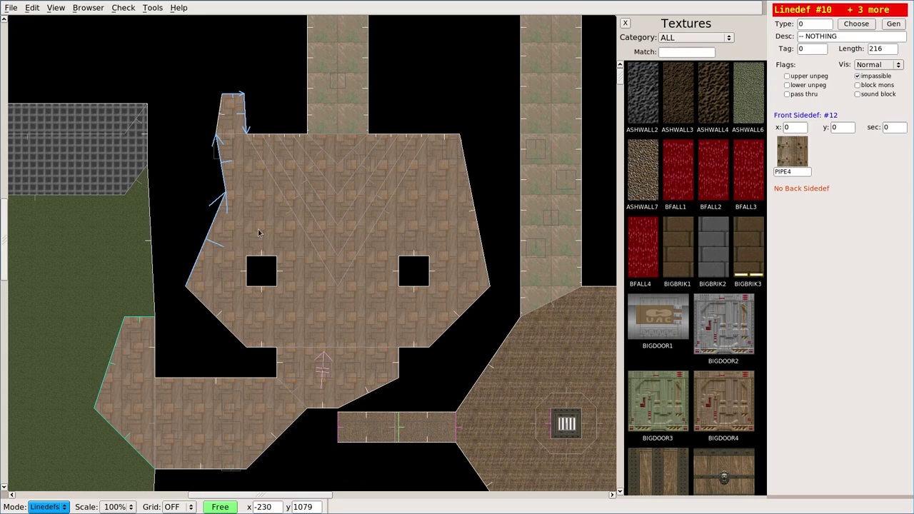
Step: Inspect the new left walls' PIPE4 surfaces in 3D, then deselect the line in 2D
key(Tab)
key(Up)
key(Left)
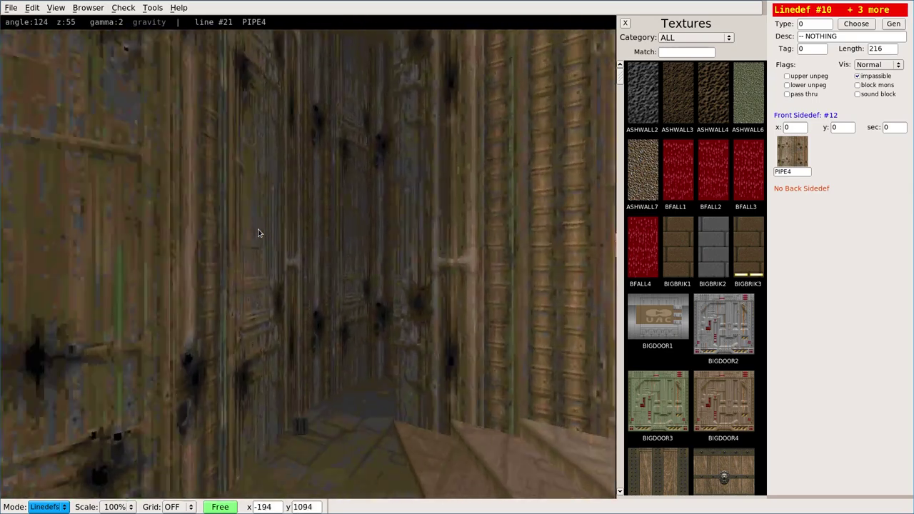
key(Down)
key(Left)
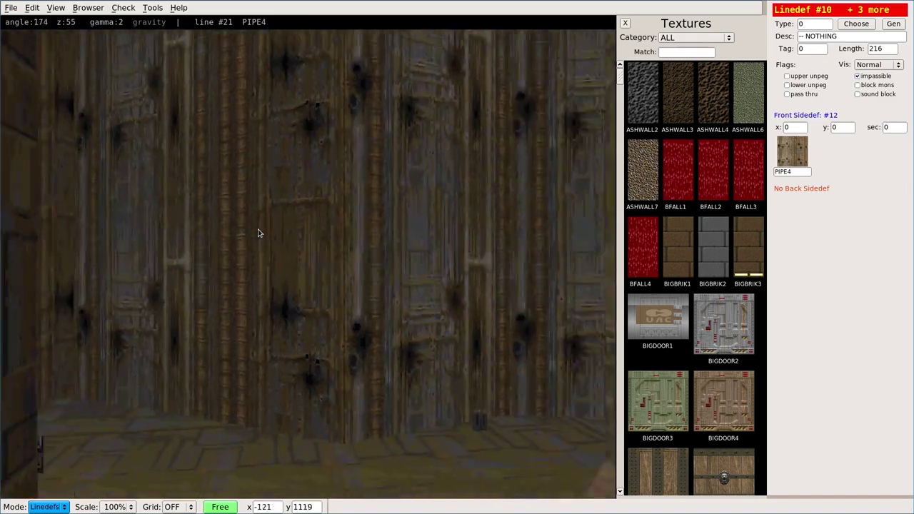
key(Up)
key(Right)
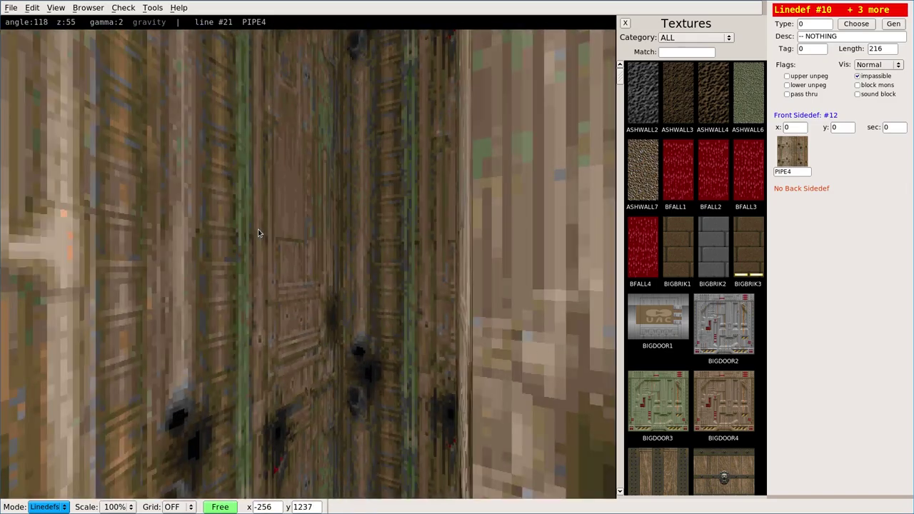
key(Down)
key(Left)
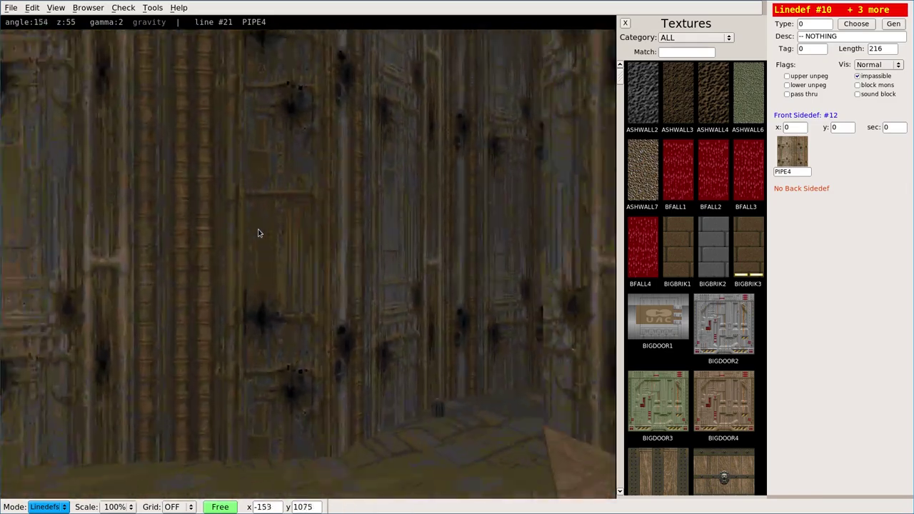
key(Up)
key(Tab)
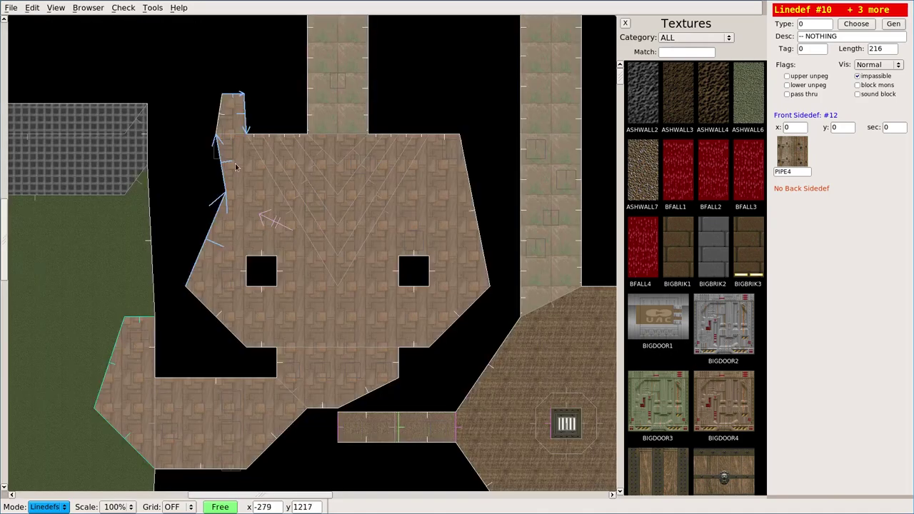
click(211, 183)
Step: Apply BIGBRIK2 to two left-wall lines and preview the brick wall in 3D
click(217, 148)
click(223, 166)
click(722, 260)
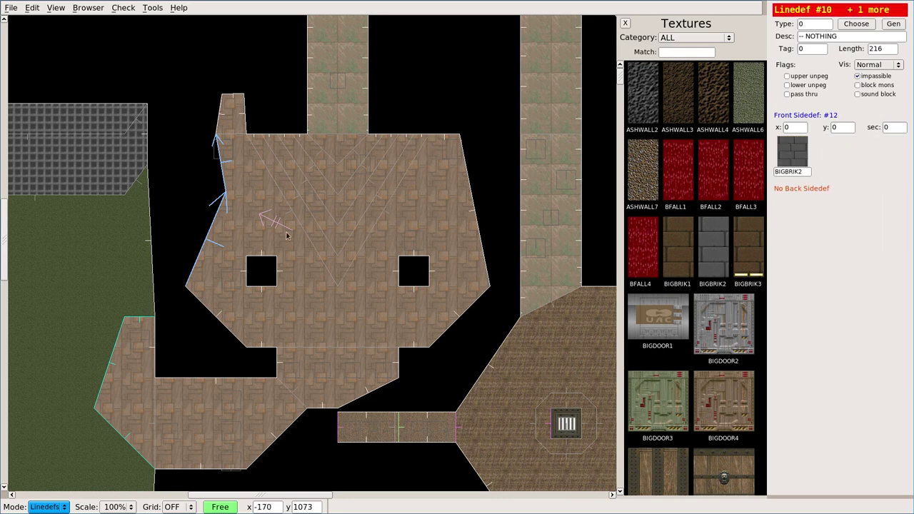
key(Tab)
key(Up)
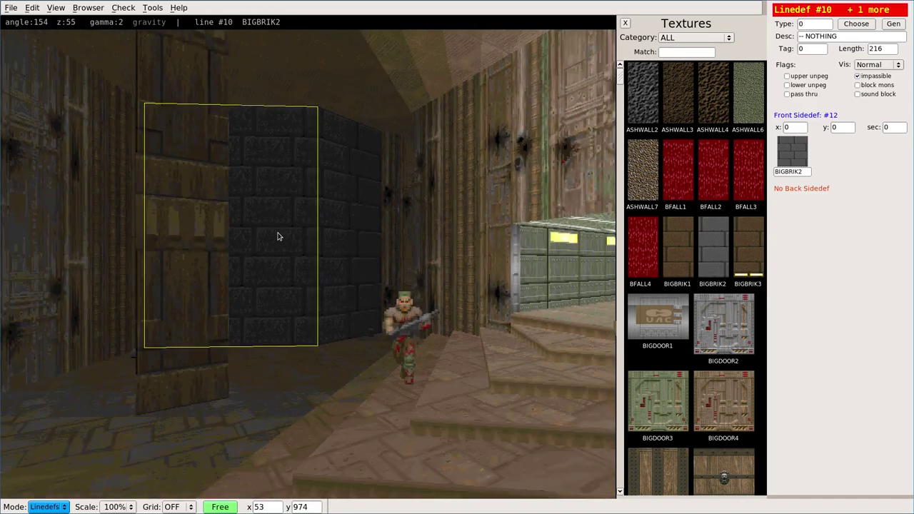
key(Right)
key(Right)
key(Up)
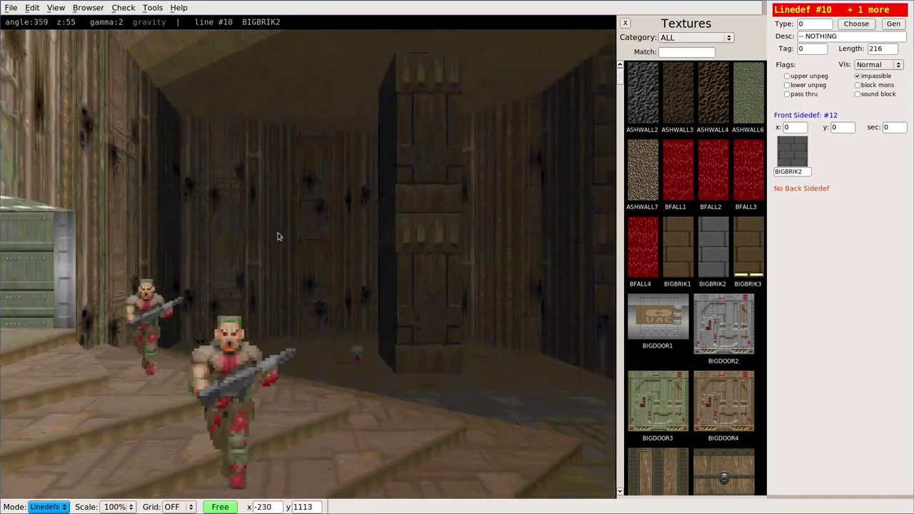
key(Up)
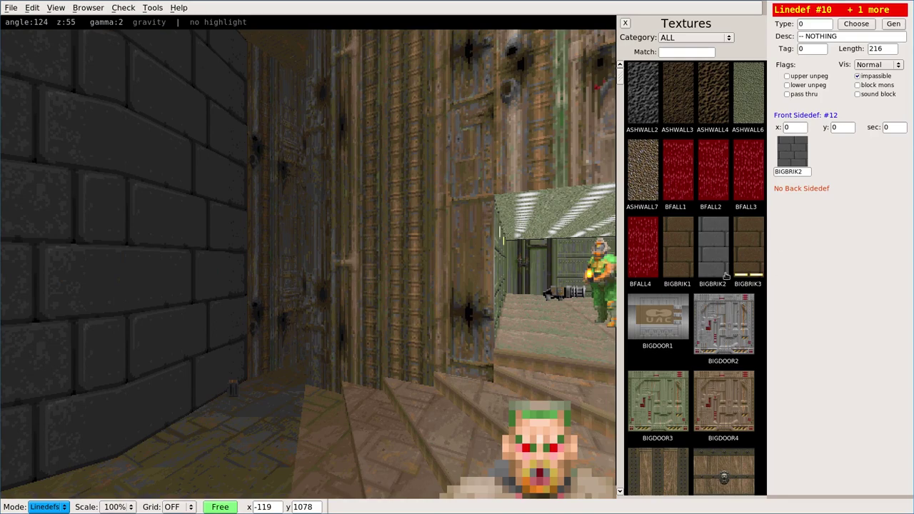
Step: Return to 2D, add the lower-left wall line, and bring back the wall texture list
click(625, 25)
key(Tab)
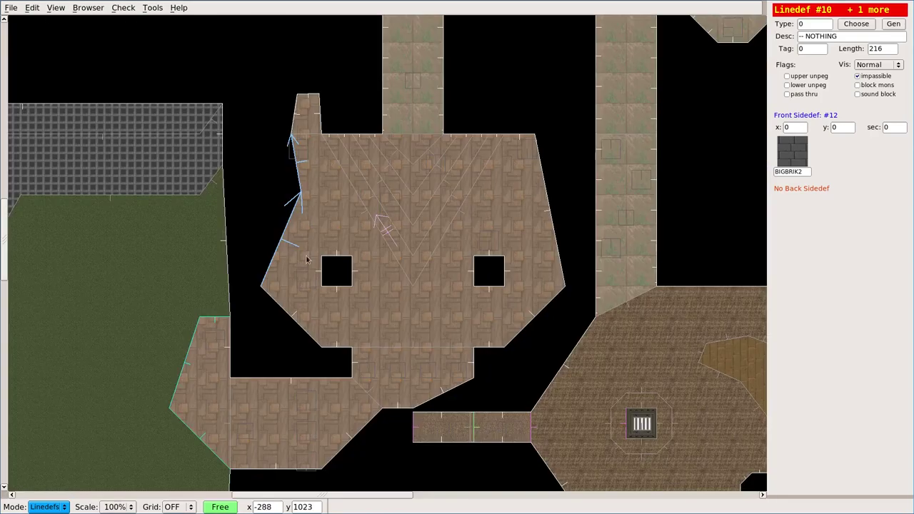
click(265, 292)
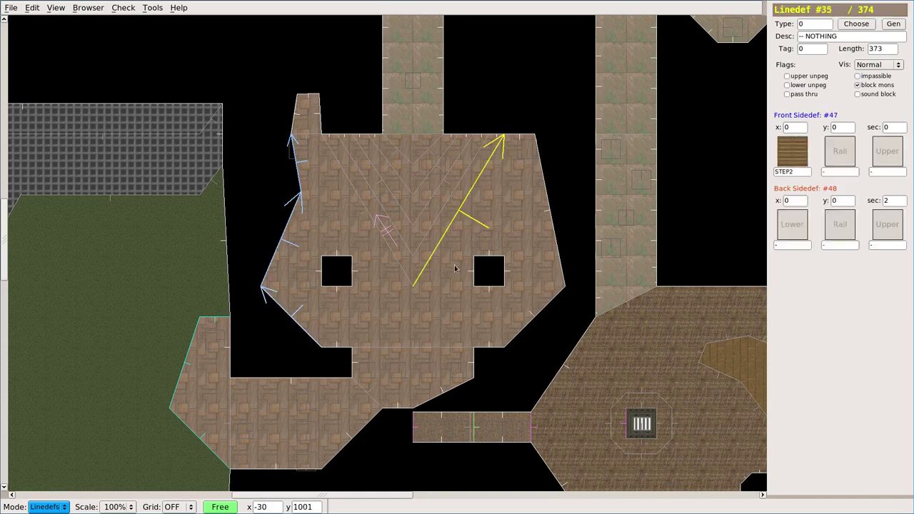
click(788, 154)
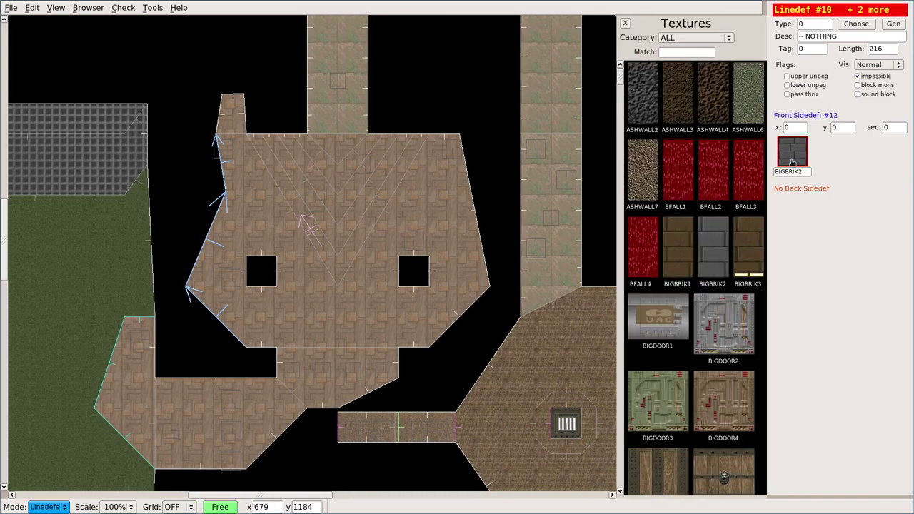
scroll(732, 142, down, 10)
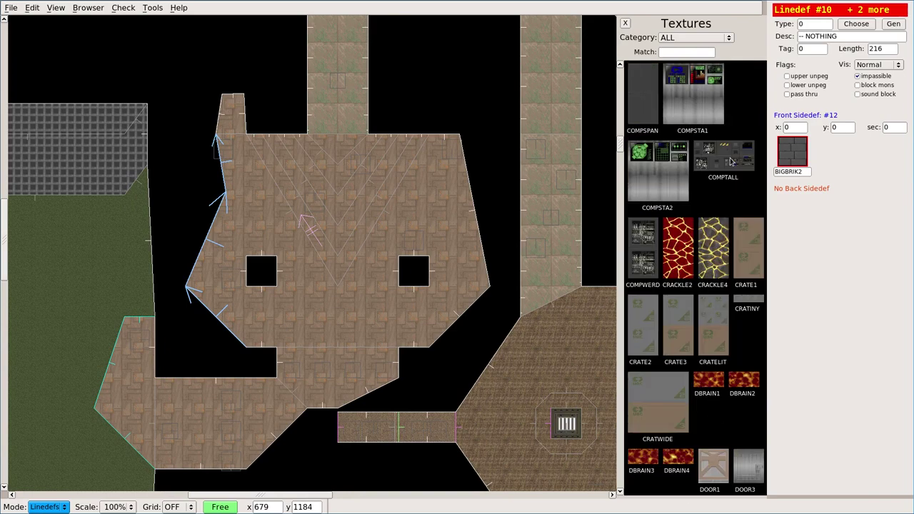
scroll(731, 142, up, 4)
Step: Filter ALL textures by 'sw' and apply SW2BROWN to the selected walls
click(693, 37)
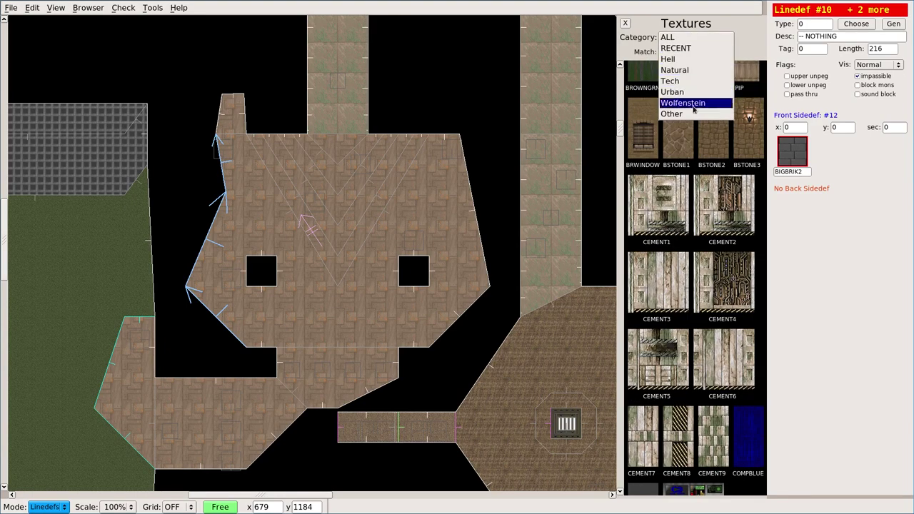
click(667, 38)
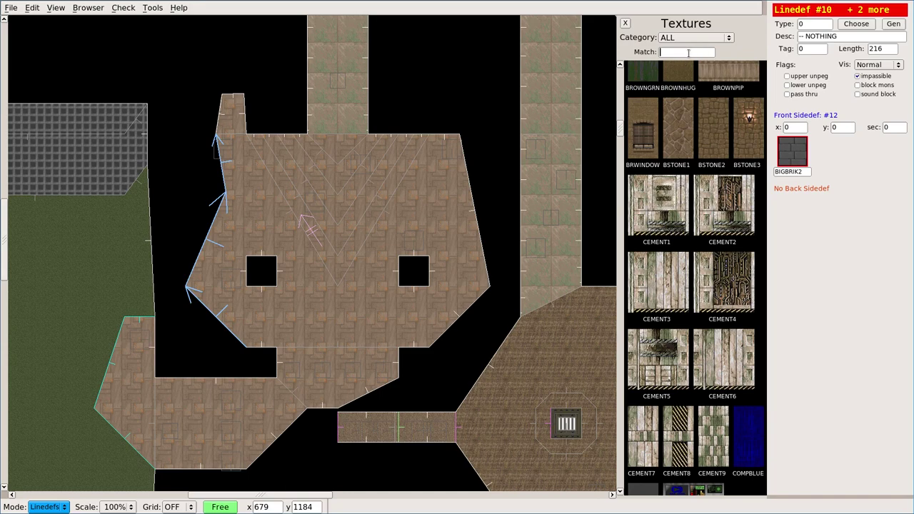
text(sw)
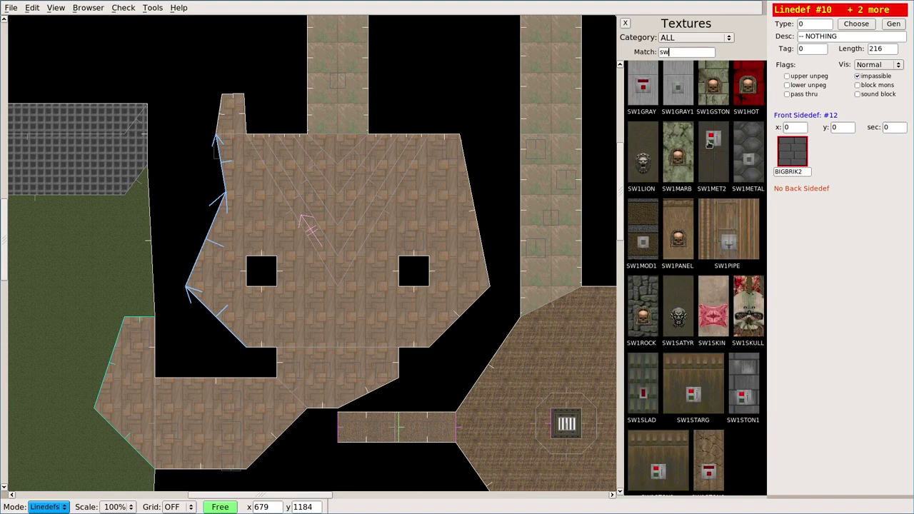
scroll(709, 144, down, 10)
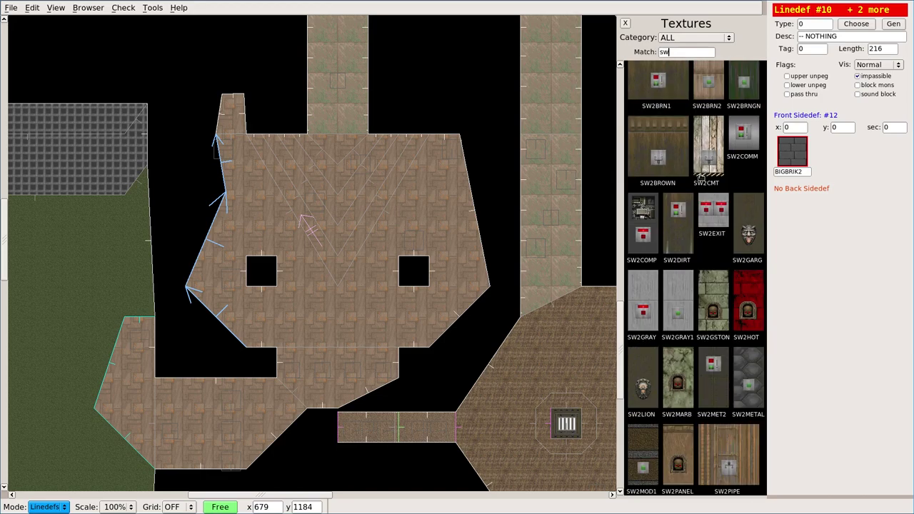
click(680, 145)
Step: Inspect the SW2BROWN switch panels along the wall in 3D, then return to 2D
key(apostrophe)
key(Tab)
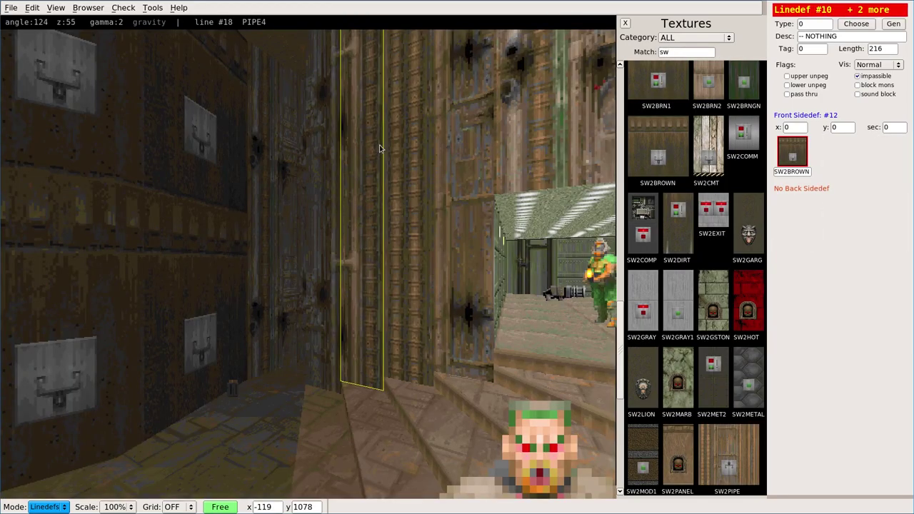
key(Left)
key(Up)
key(Right)
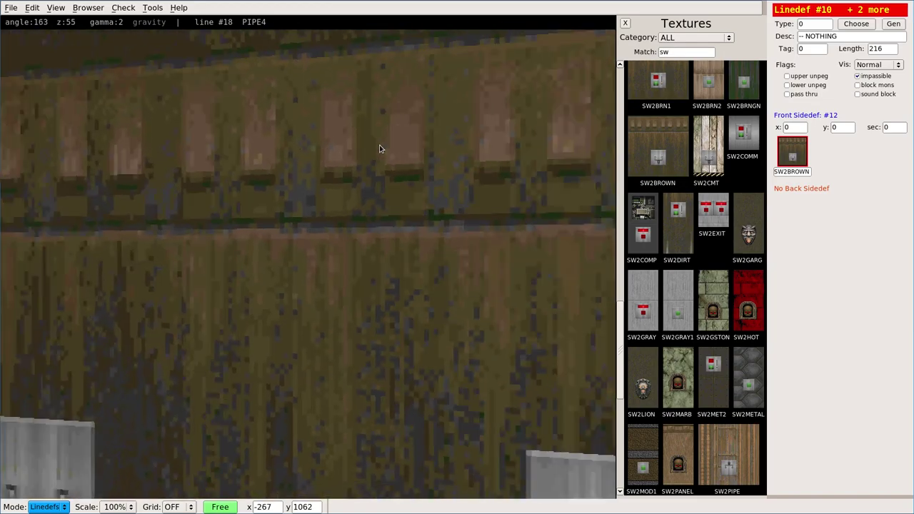
key(Up)
key(Left)
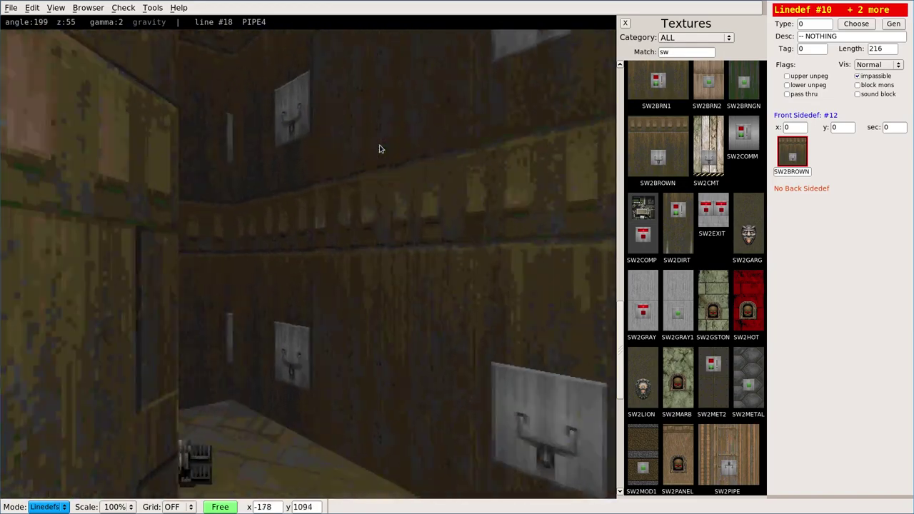
key(Right)
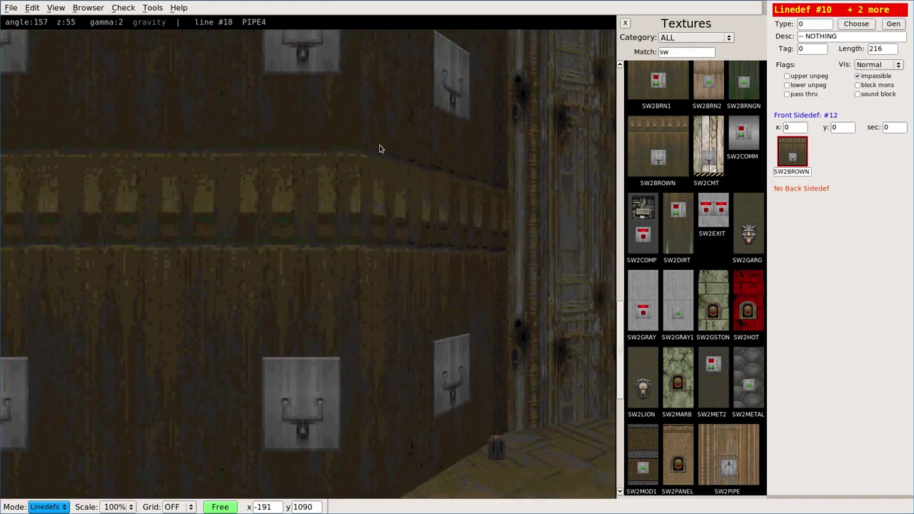
key(Left)
key(Up)
key(Right)
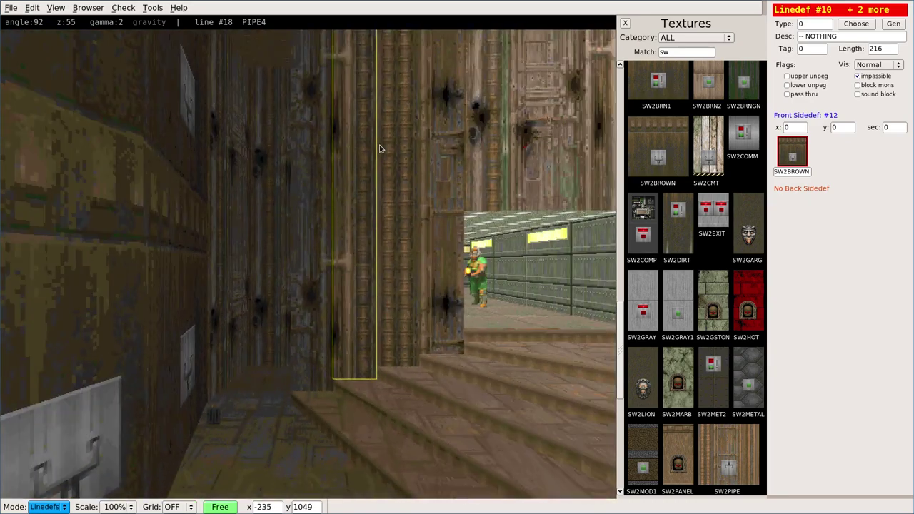
key(Tab)
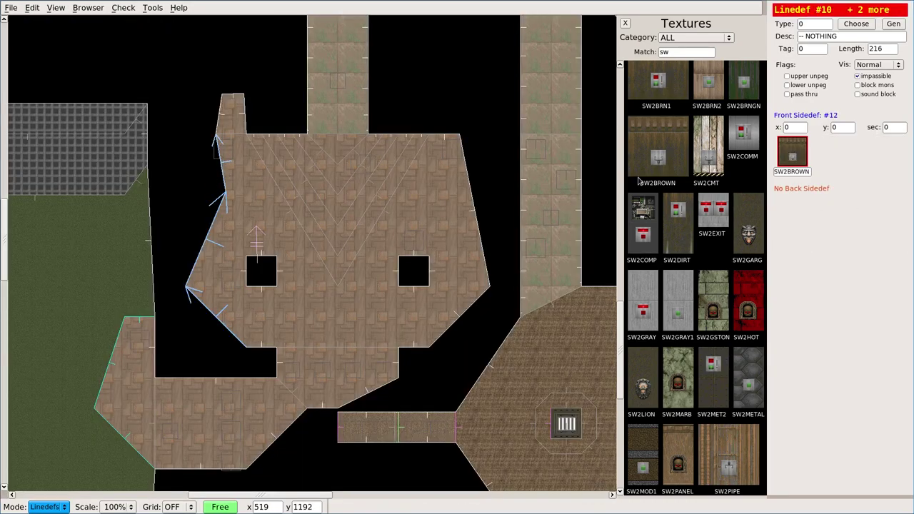
click(318, 213)
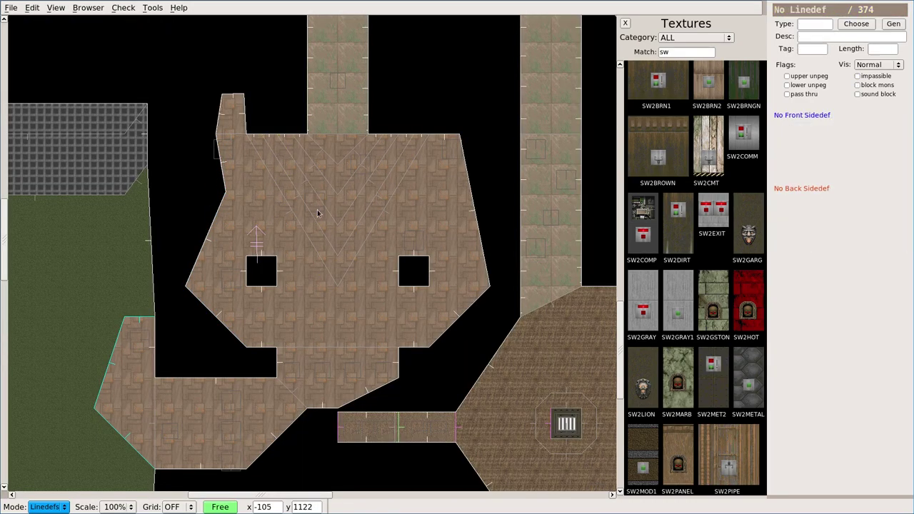
click(312, 223)
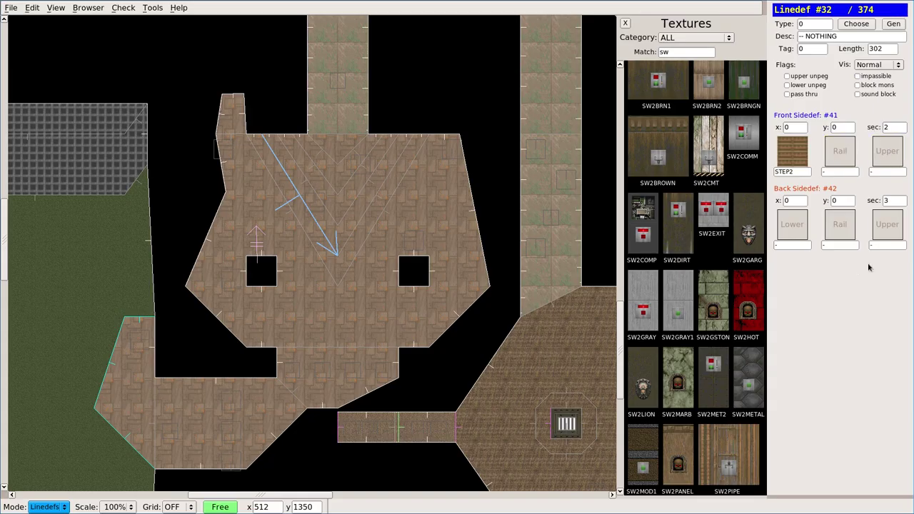
key(Tab)
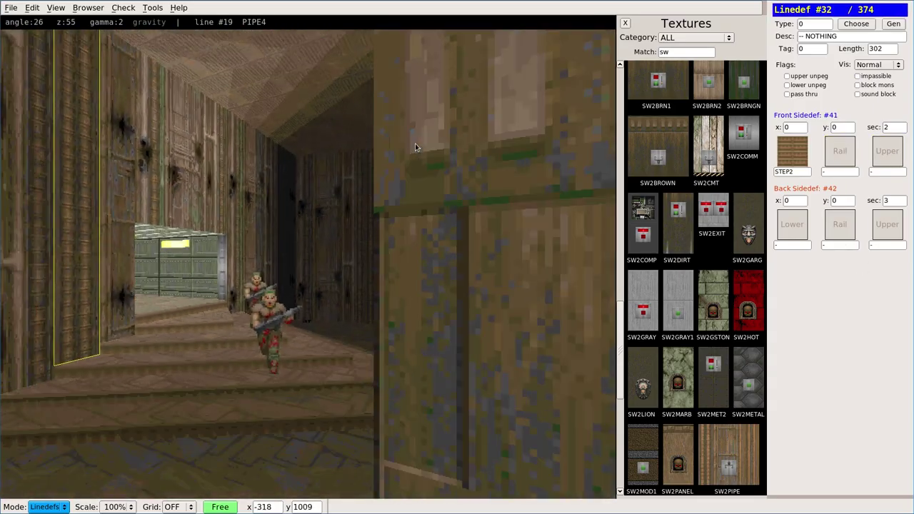
key(Down)
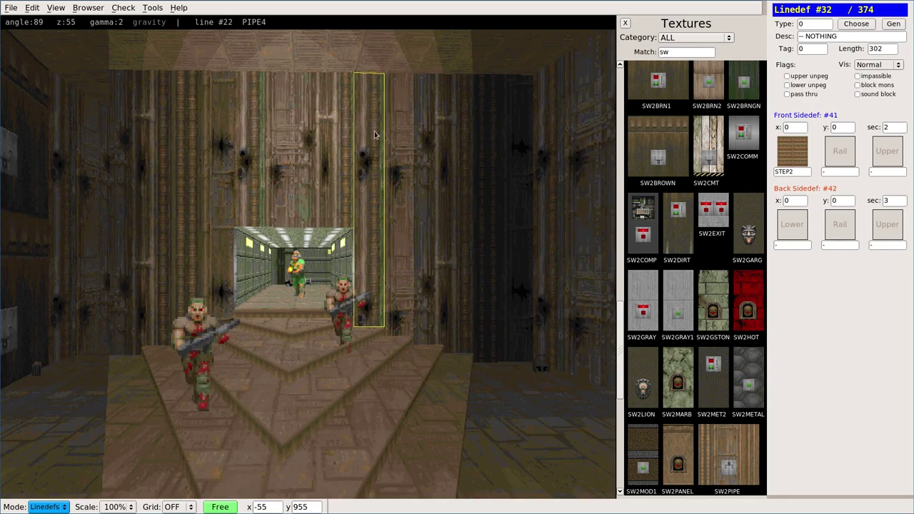
key(Tab)
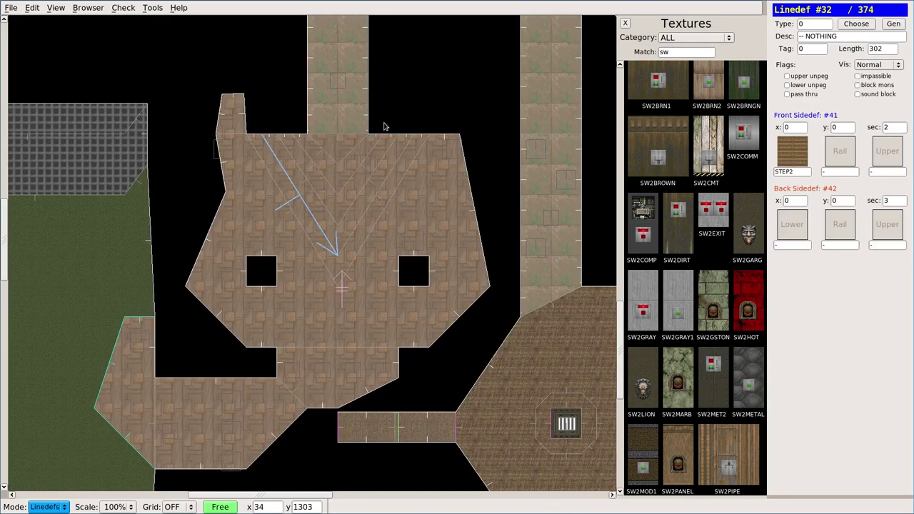
key(s)
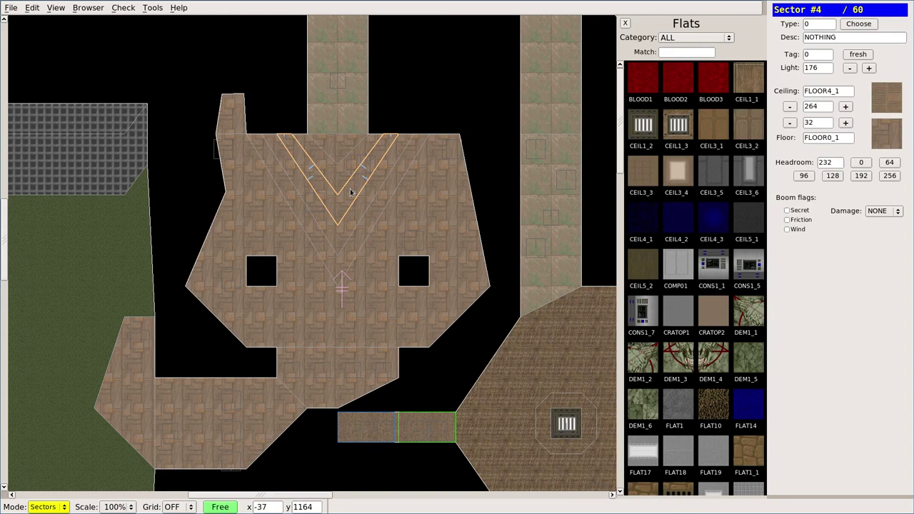
Step: Raise the V-shaped step sector's floor from 80 to 88 and check the step in 3D
click(350, 191)
click(845, 123)
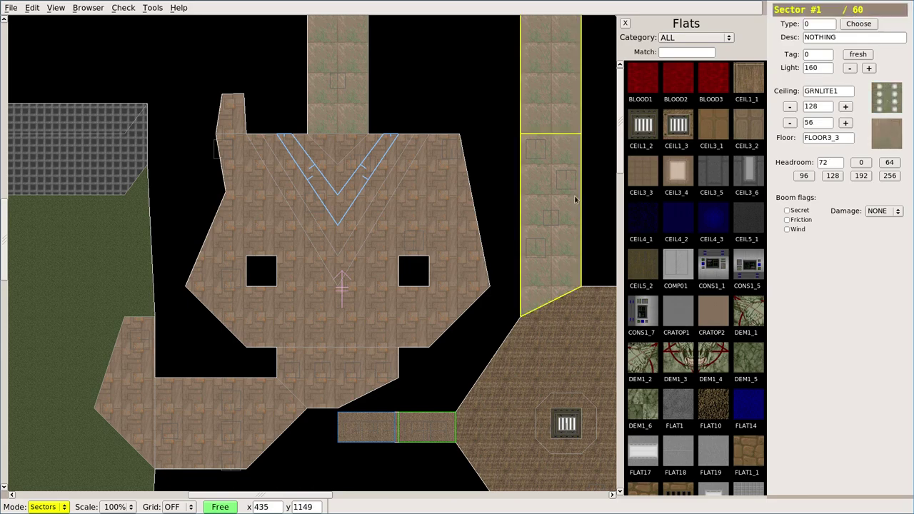
key(Tab)
key(Left)
key(Right)
key(Up)
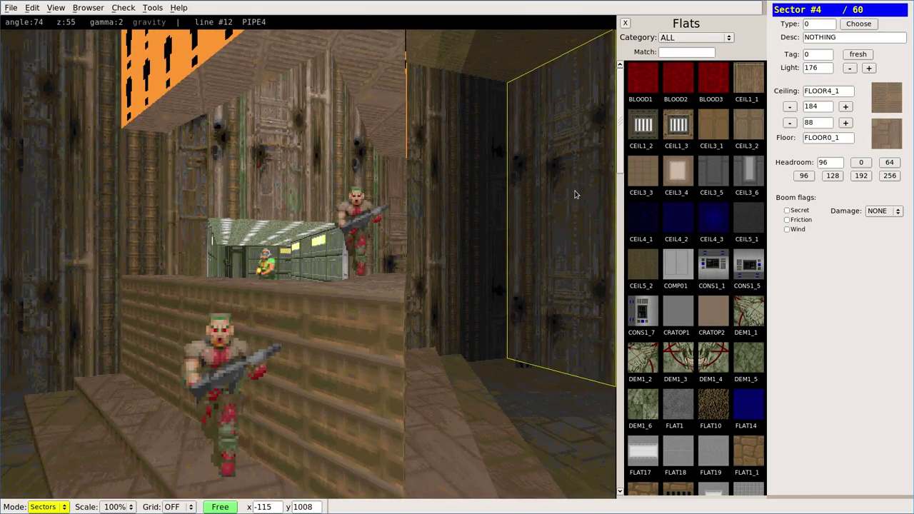
key(Down)
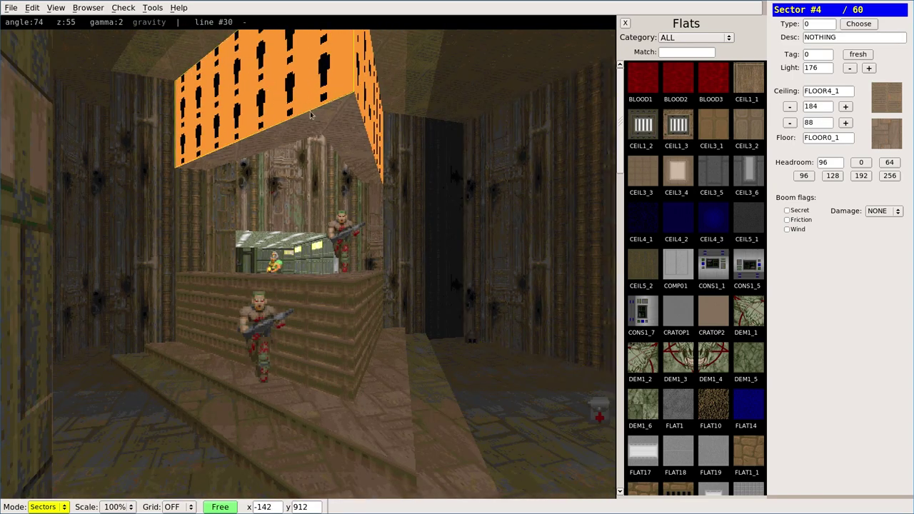
key(Tab)
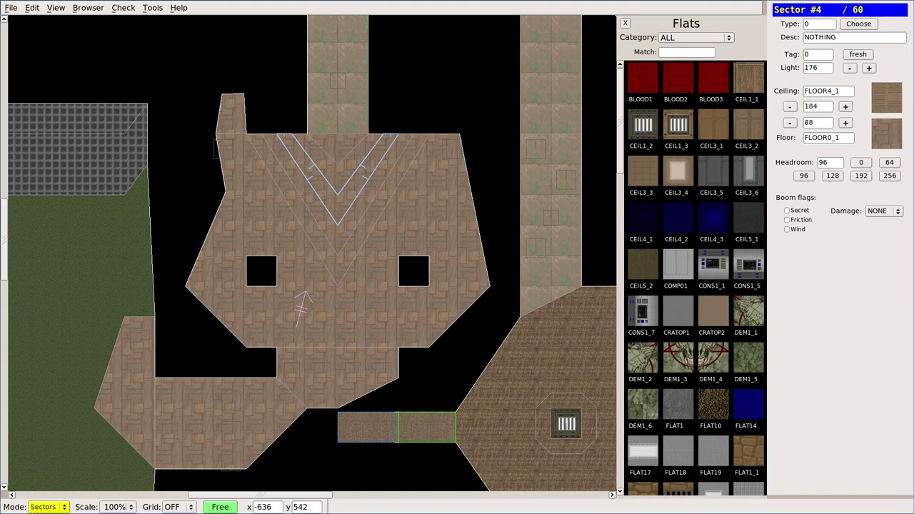
click(45, 507)
Step: In Linedefs mode, narrow the V selection to four edges and fill their missing upper texture
click(44, 494)
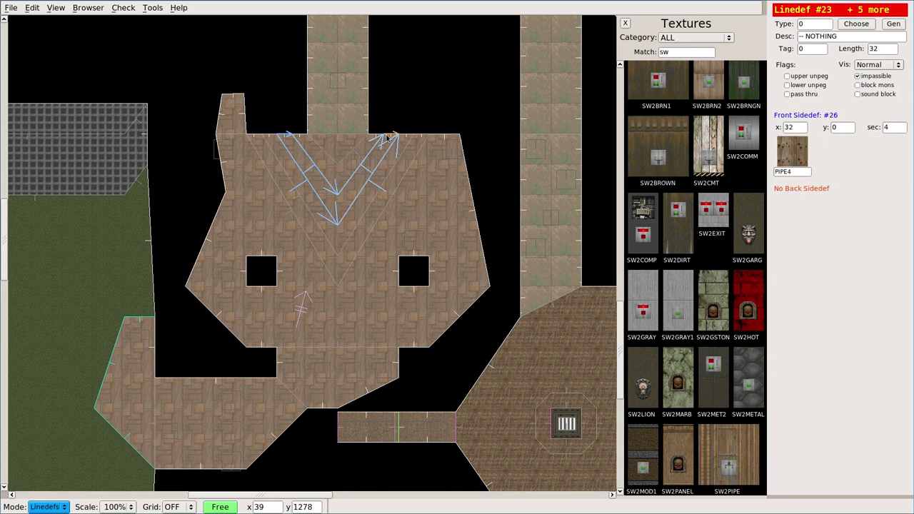
click(284, 137)
click(318, 178)
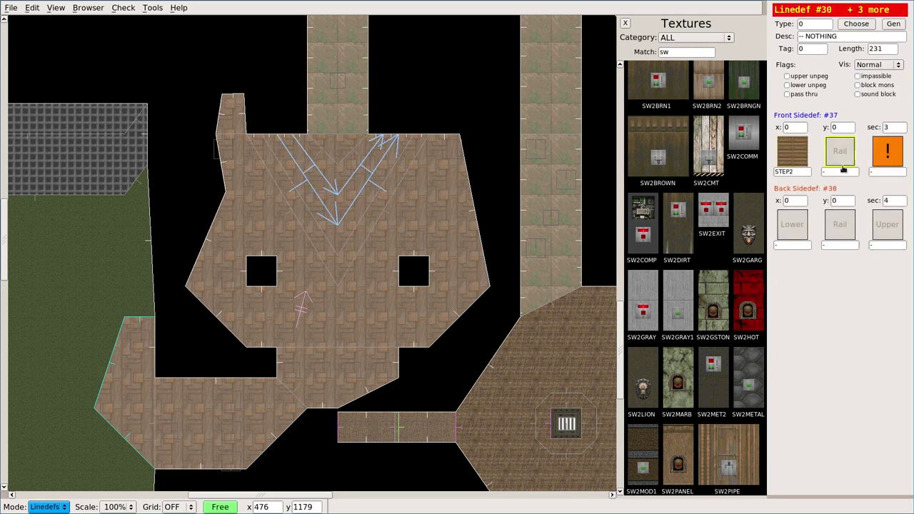
click(894, 155)
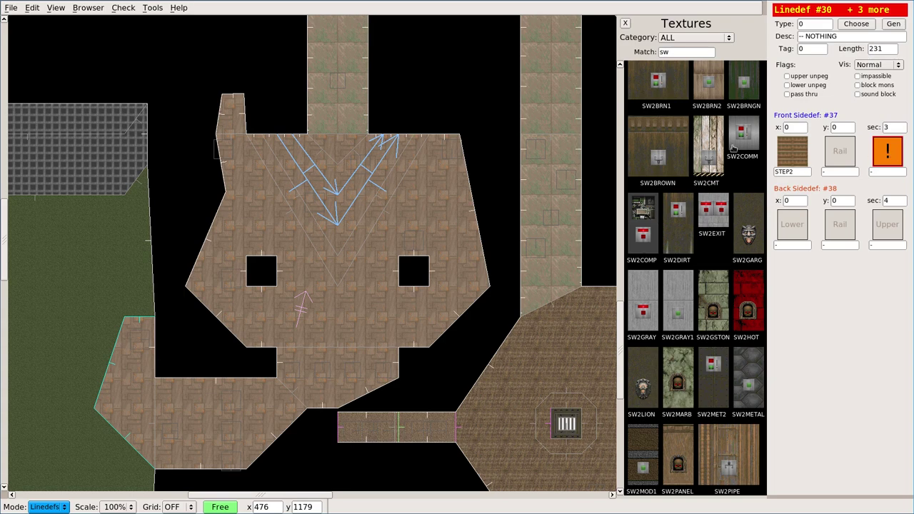
key(BackSpace)
key(BackSpace)
click(683, 84)
Step: Set the step walls' upper texture to ASHWALL7 and lower to ASHWALL4, checking in 3D
key(Tab)
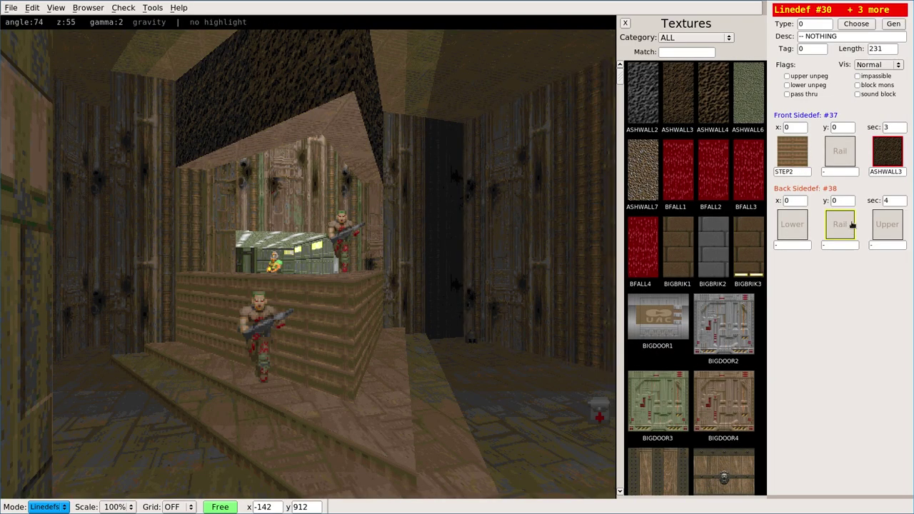
click(635, 179)
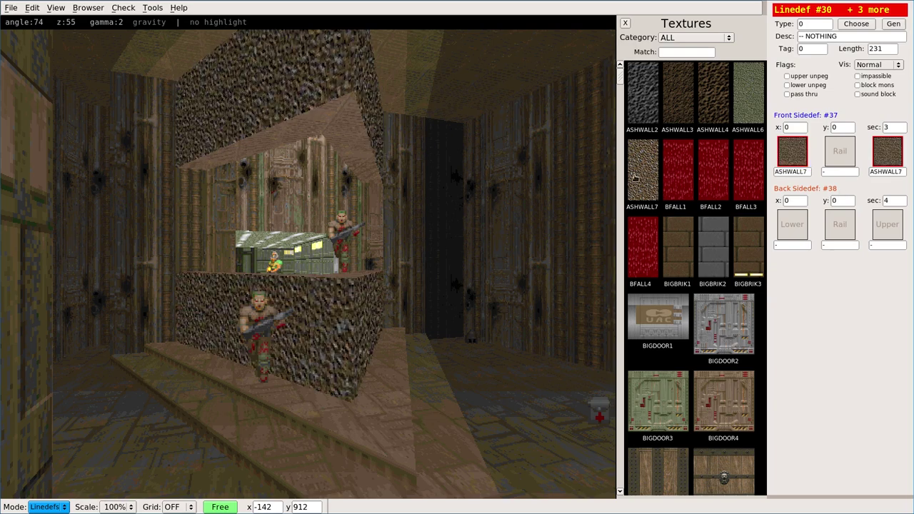
click(902, 152)
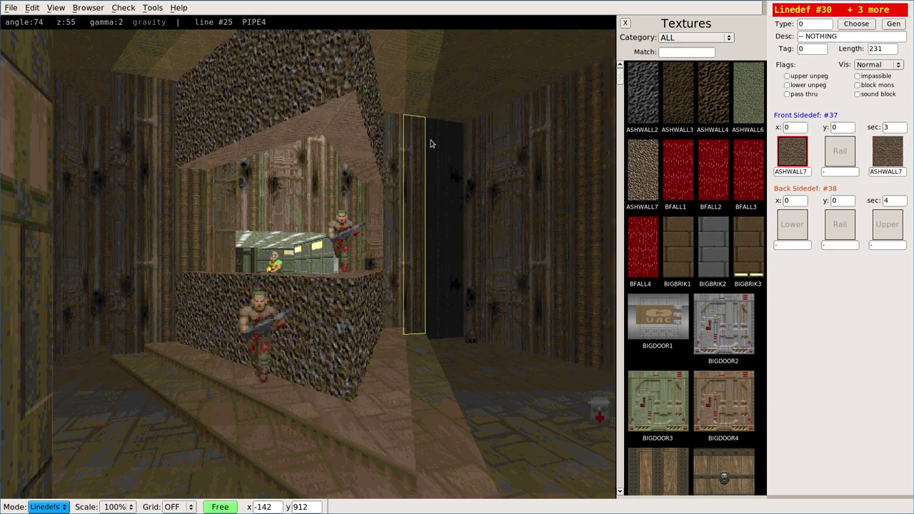
click(705, 128)
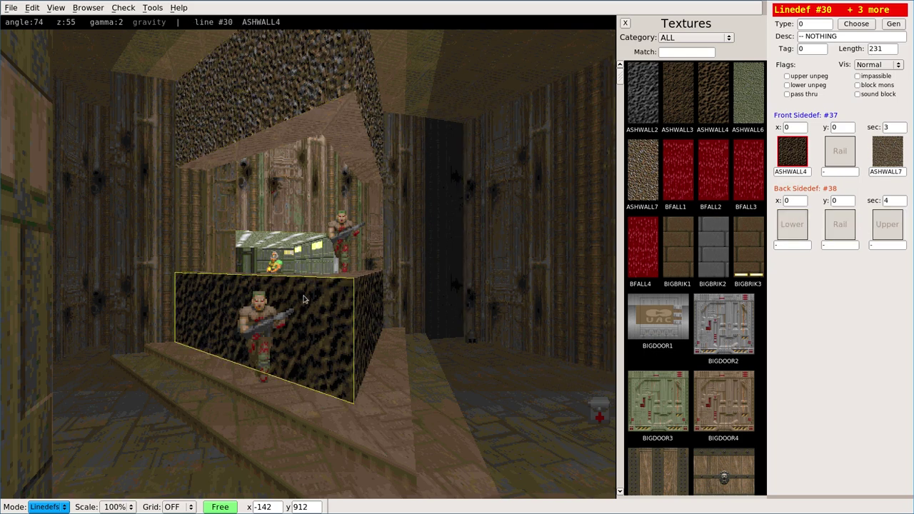
key(Tab)
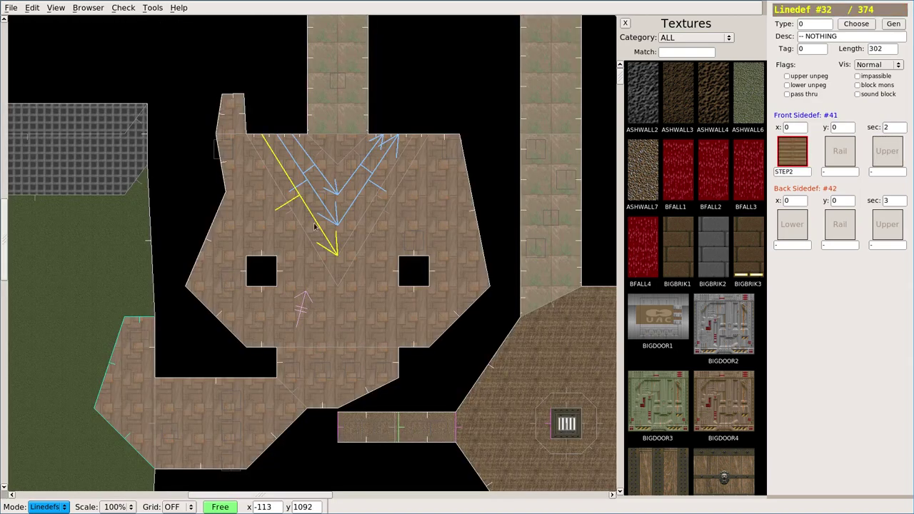
Step: Select the step edge with missing back textures and fill them with BRICK8, viewed in 3D
click(307, 187)
key(Escape)
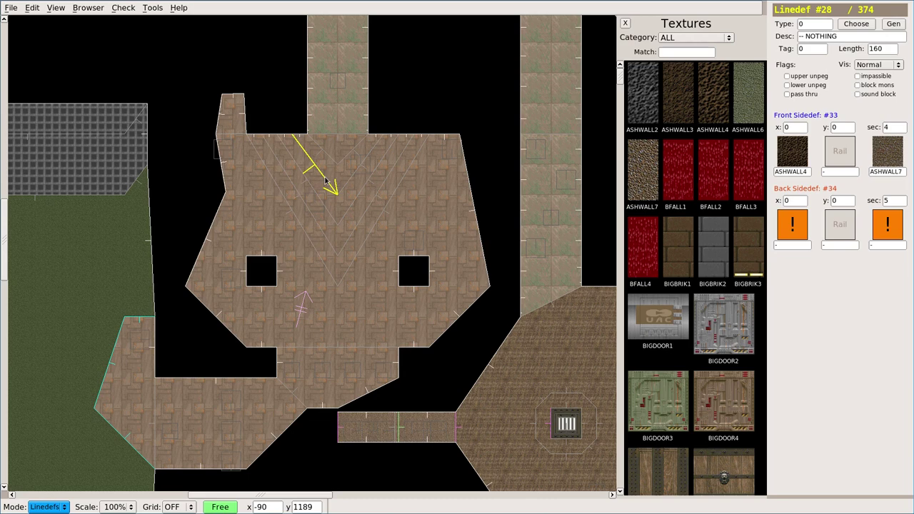
click(324, 181)
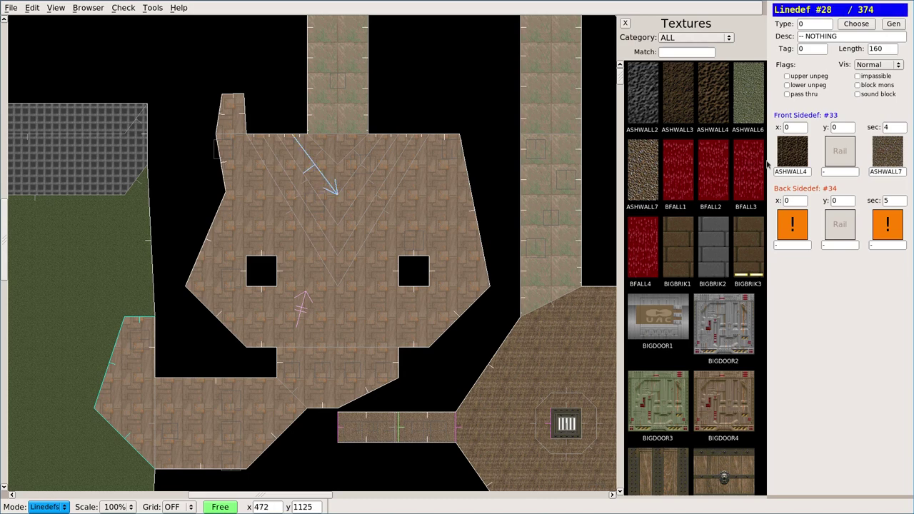
key(Tab)
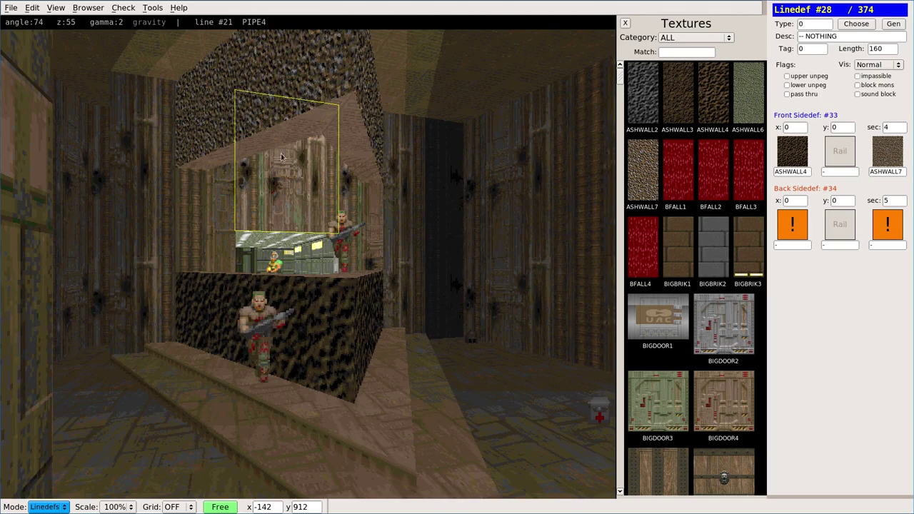
key(Up)
key(Left)
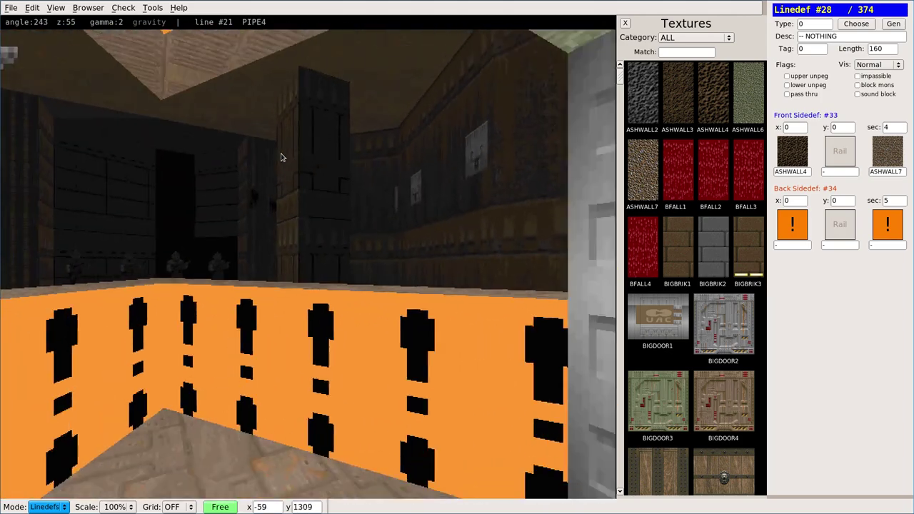
key(Left)
key(Down)
key(Up)
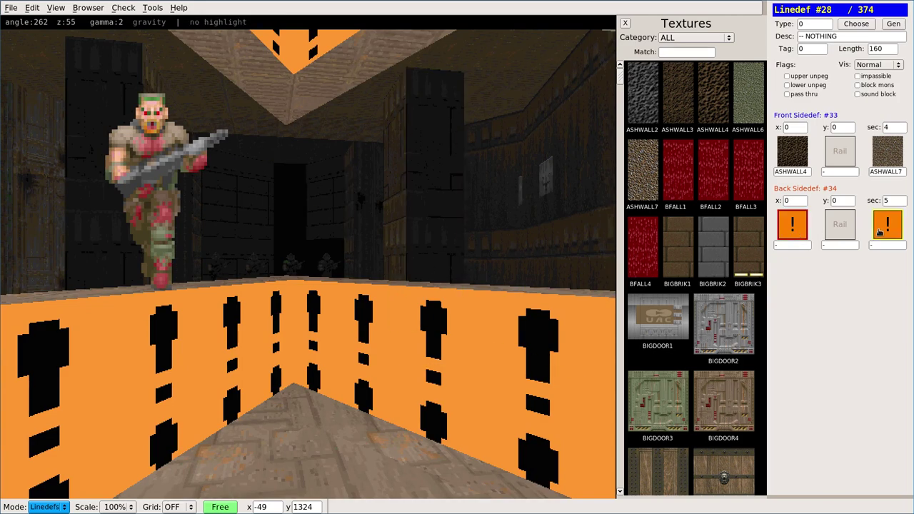
scroll(702, 238, down, 5)
scroll(702, 238, down, 3)
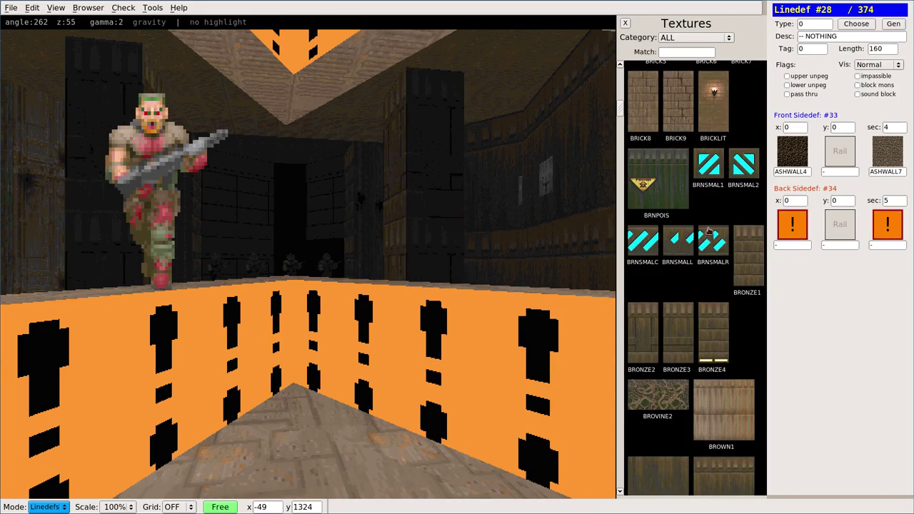
click(649, 115)
key(Tab)
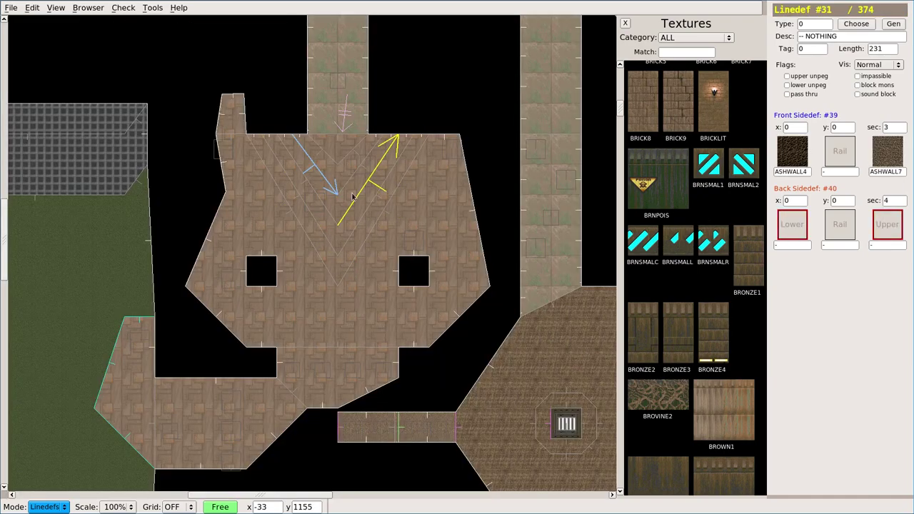
Step: Add the neighbouring step edge and change both back walls to BRONZE1
click(352, 198)
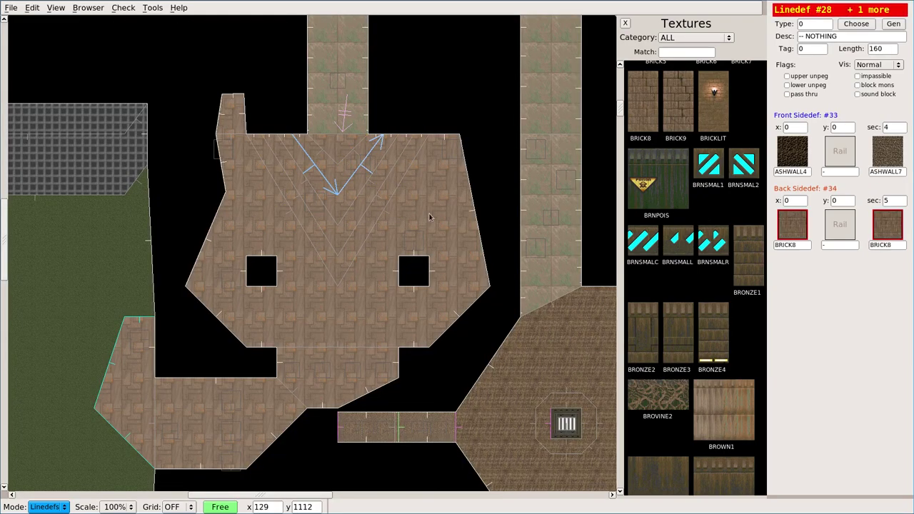
key(Tab)
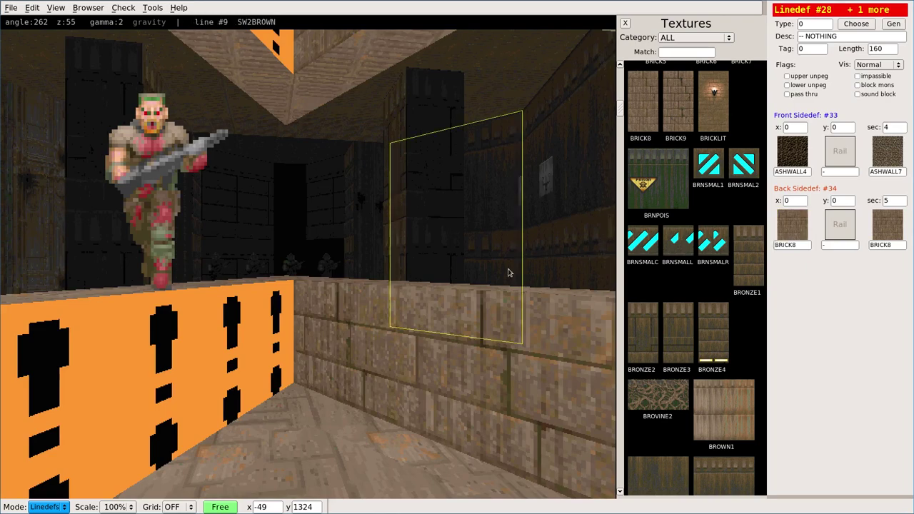
click(748, 259)
scroll(361, 231, down, 2)
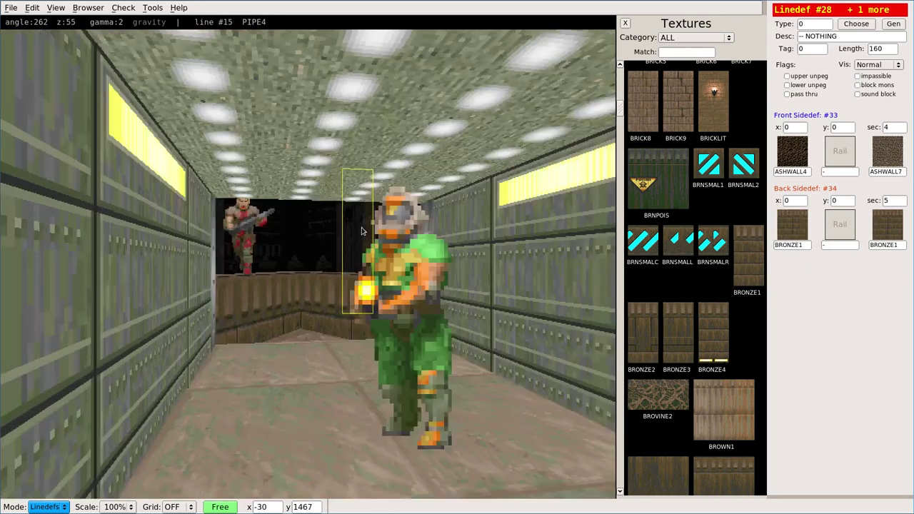
scroll(361, 231, up, 3)
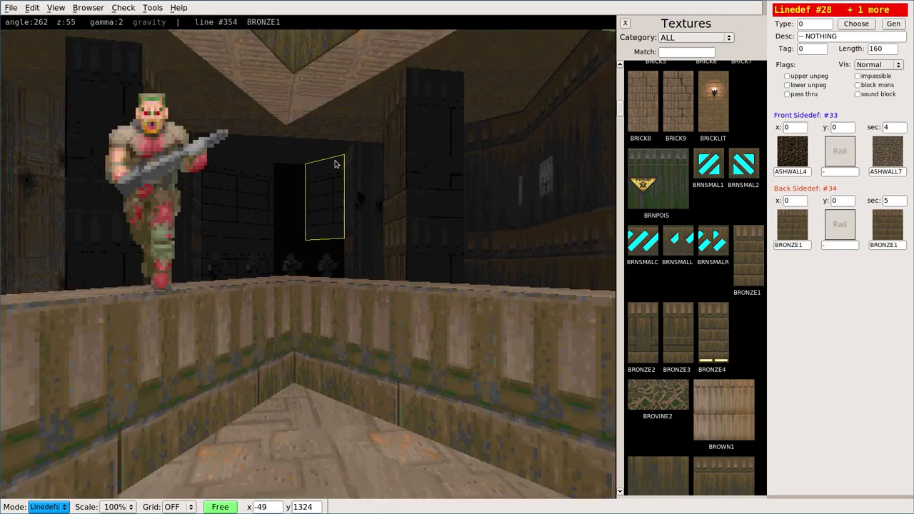
scroll(335, 164, down, 2)
key(Tab)
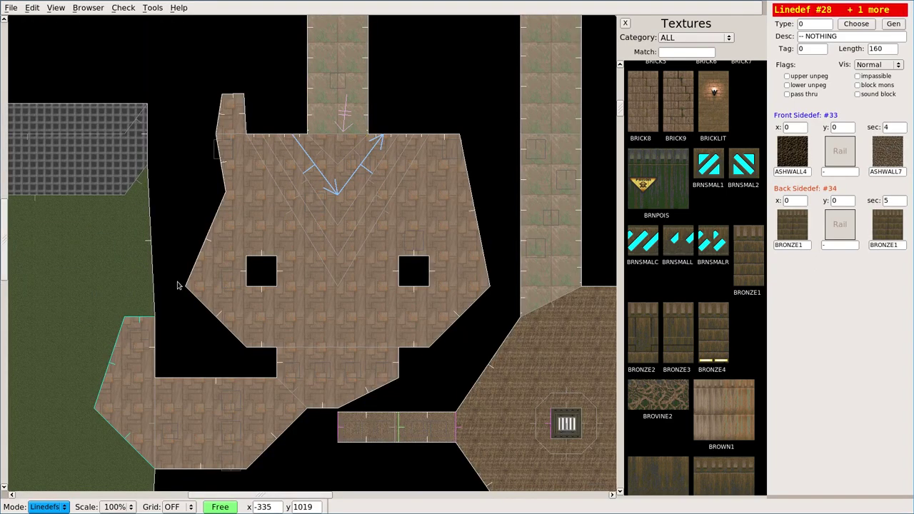
Step: Switch to Things mode and move the map to the blue start room
click(48, 506)
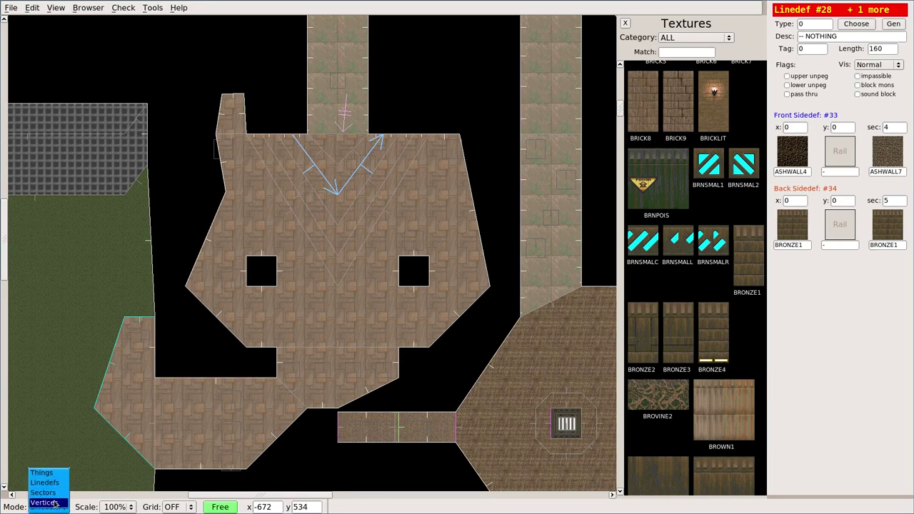
click(60, 475)
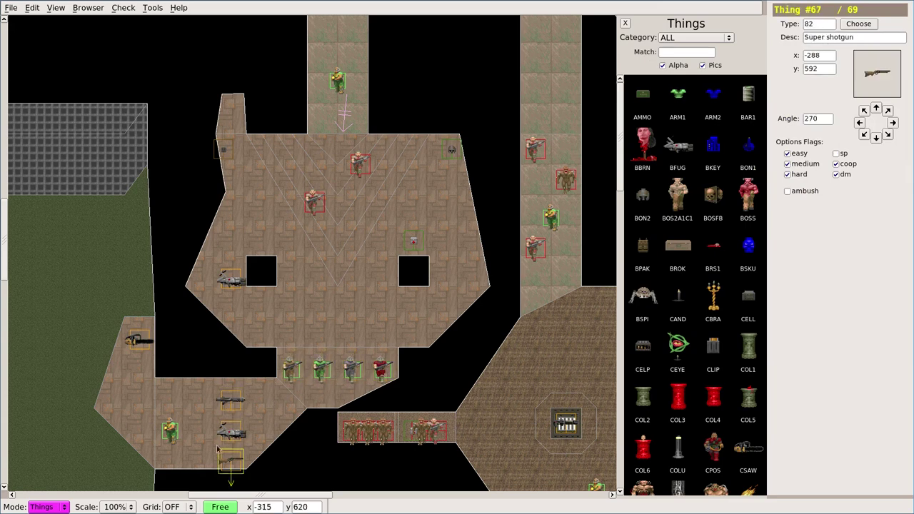
scroll(389, 198, down, 5)
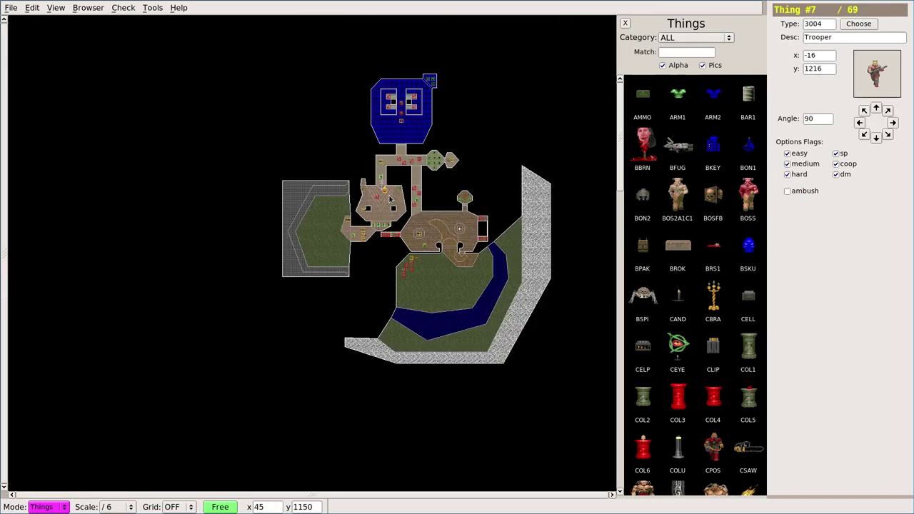
scroll(389, 198, up, 3)
key(Up)
key(Right)
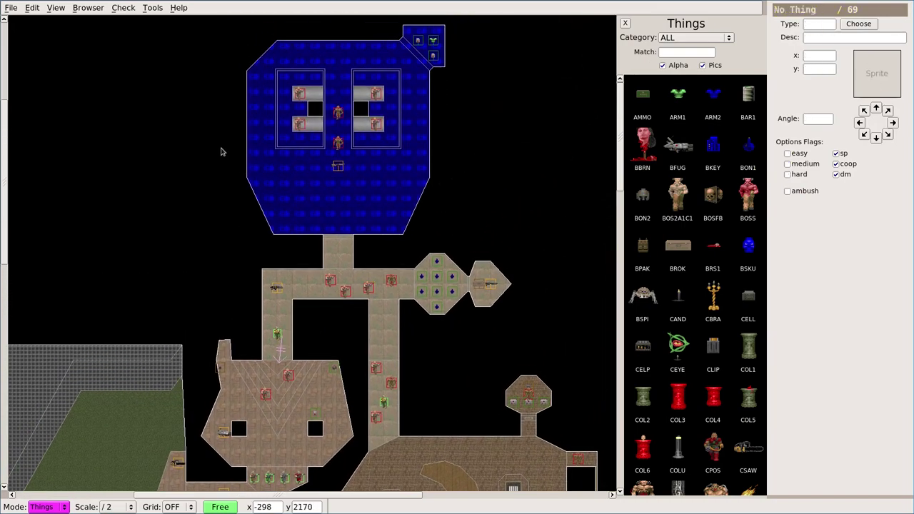
scroll(369, 171, up, 2)
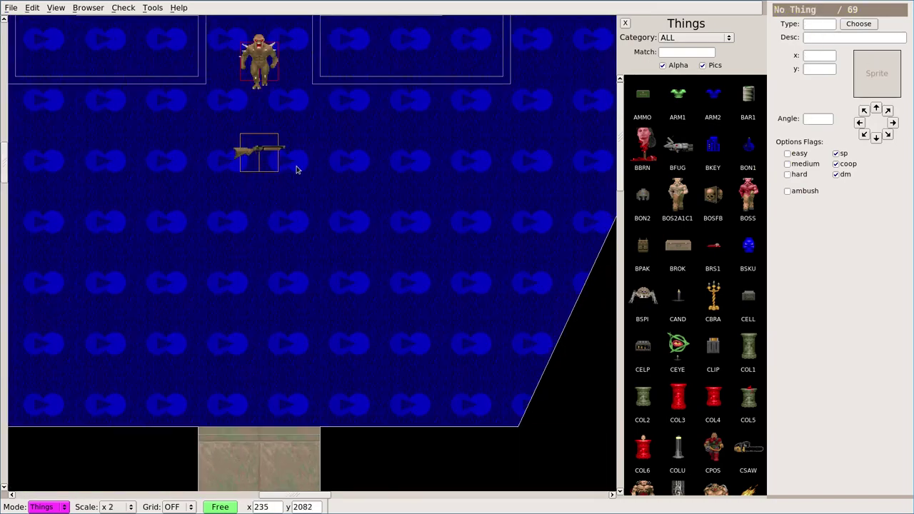
Step: Turn the super shotgun and upper imp into Medikits (type 2012) from the Health & Armor category
click(260, 143)
click(746, 205)
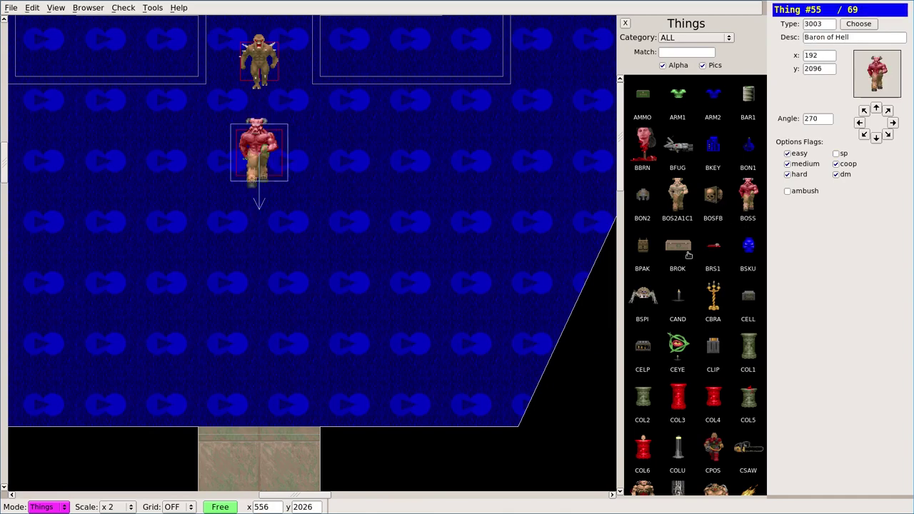
middle_drag(371, 186, 370, 418)
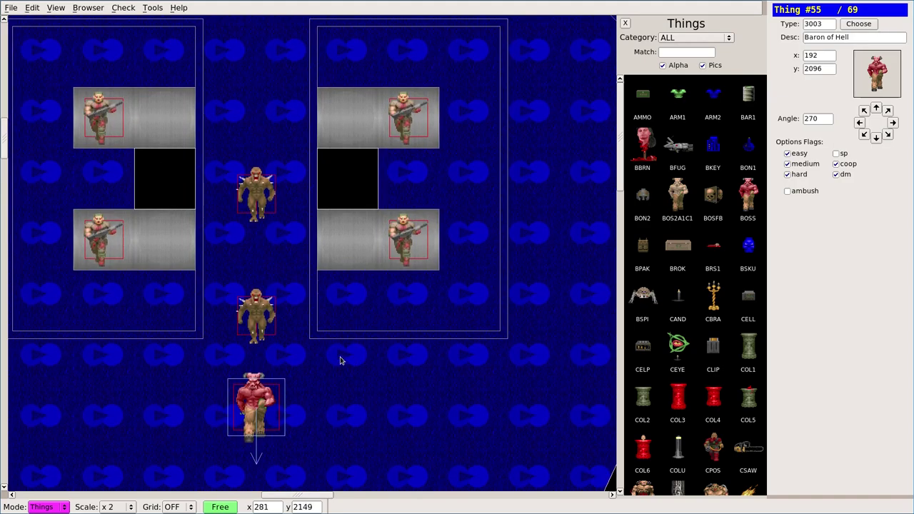
click(262, 227)
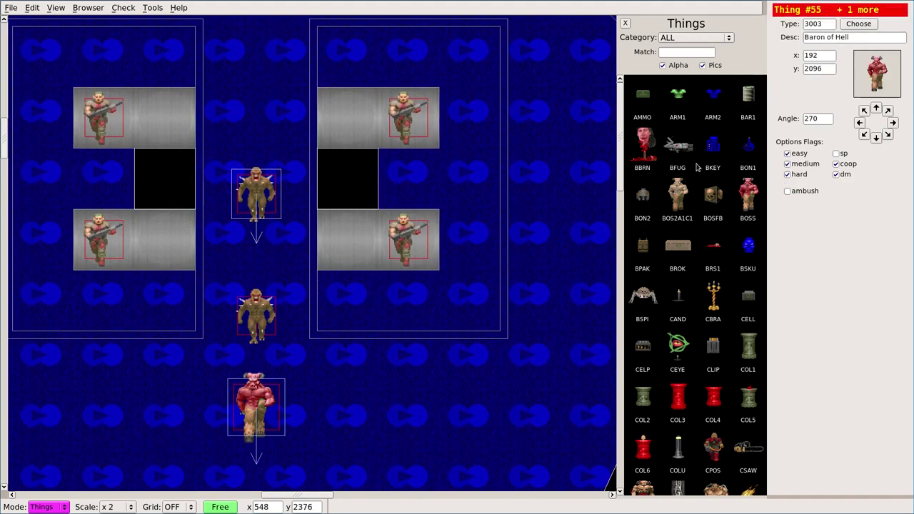
scroll(697, 167, down, 10)
click(691, 39)
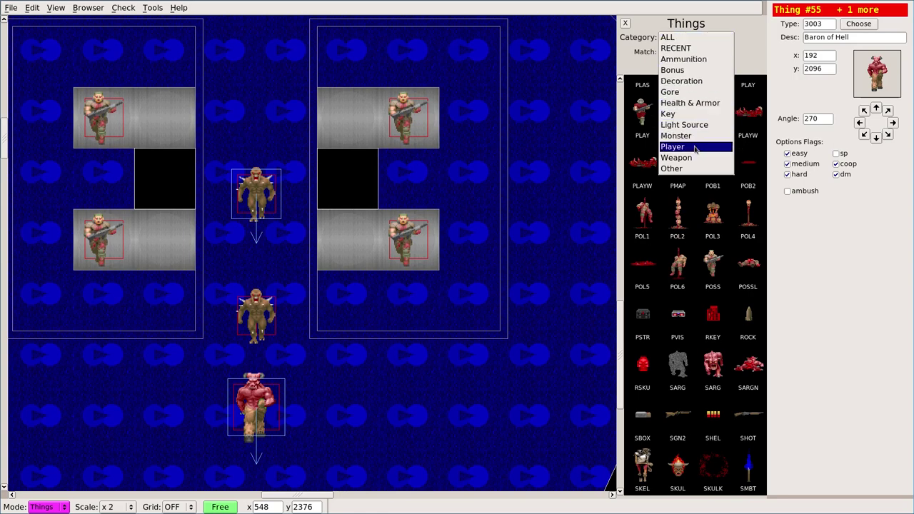
click(689, 105)
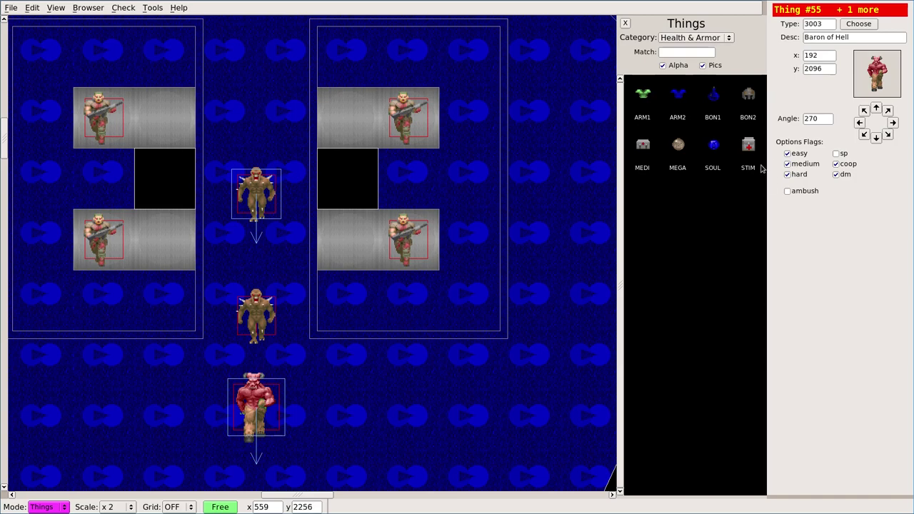
click(645, 146)
Step: Pan across the level to the river area and back to the upper rooms
scroll(357, 286, down, 2)
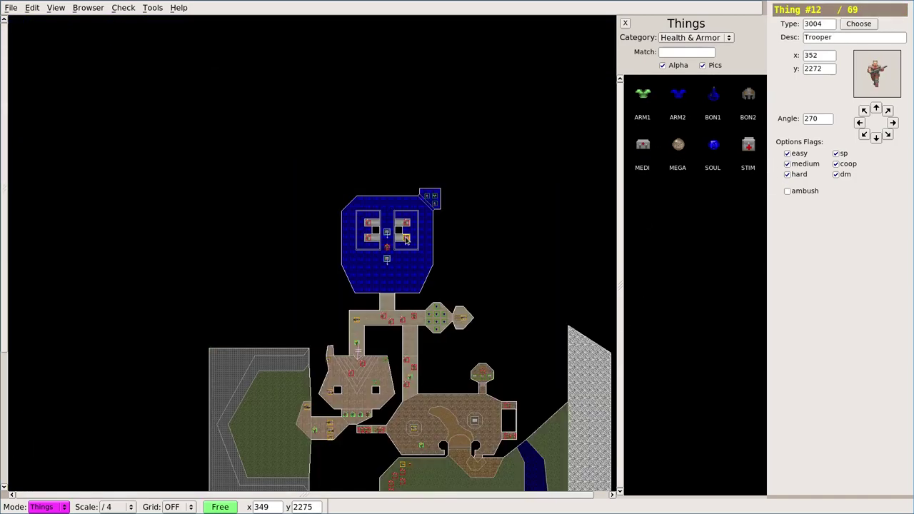
middle_drag(447, 307, 400, 129)
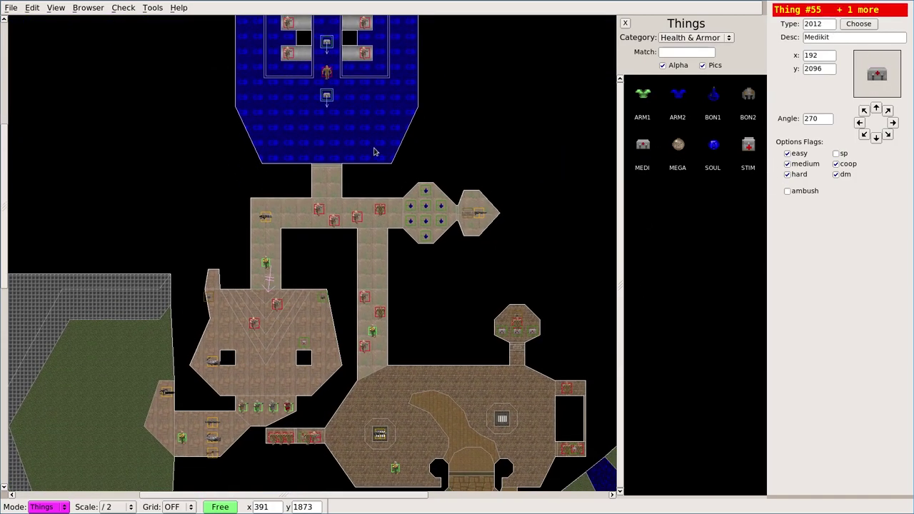
middle_drag(407, 279, 279, 52)
middle_drag(302, 143, 390, 280)
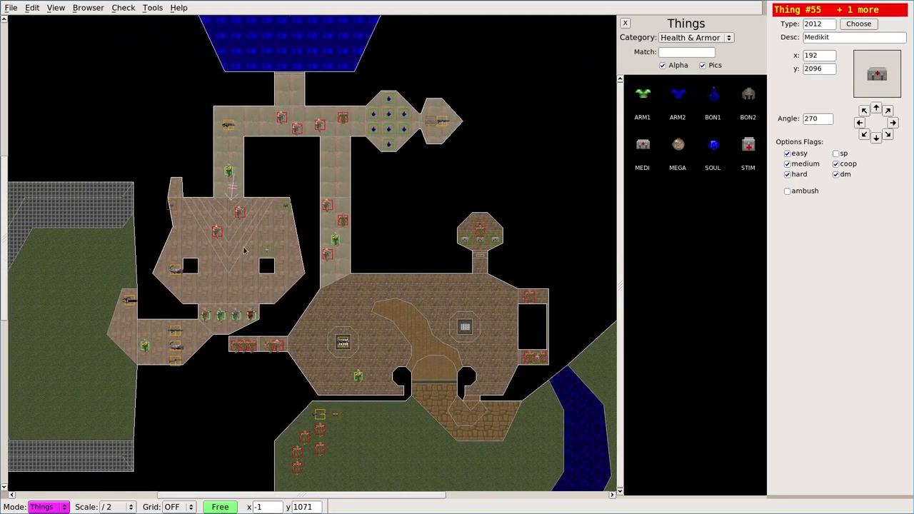
click(39, 506)
Step: Select the big room's sector and try CEIL3_5 and CEIL4_3 floors with a CEIL3_6 ceiling
click(43, 494)
click(230, 292)
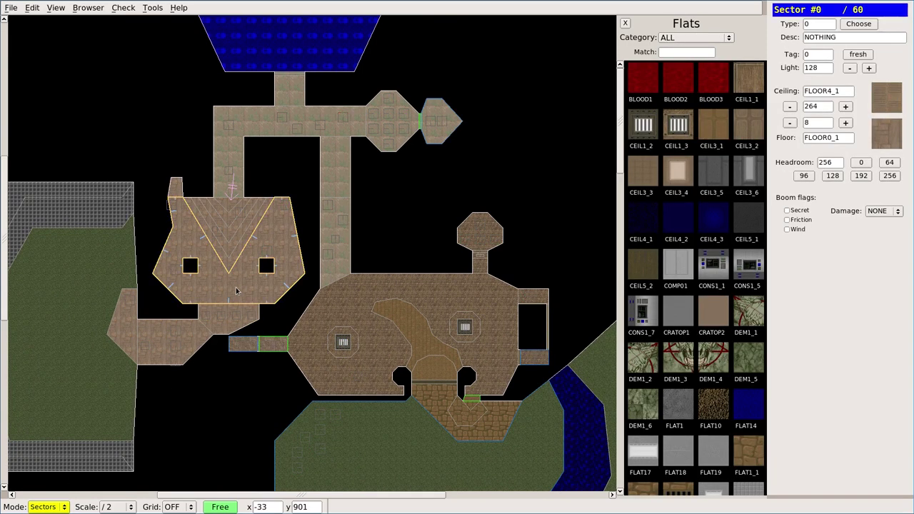
click(713, 168)
click(715, 214)
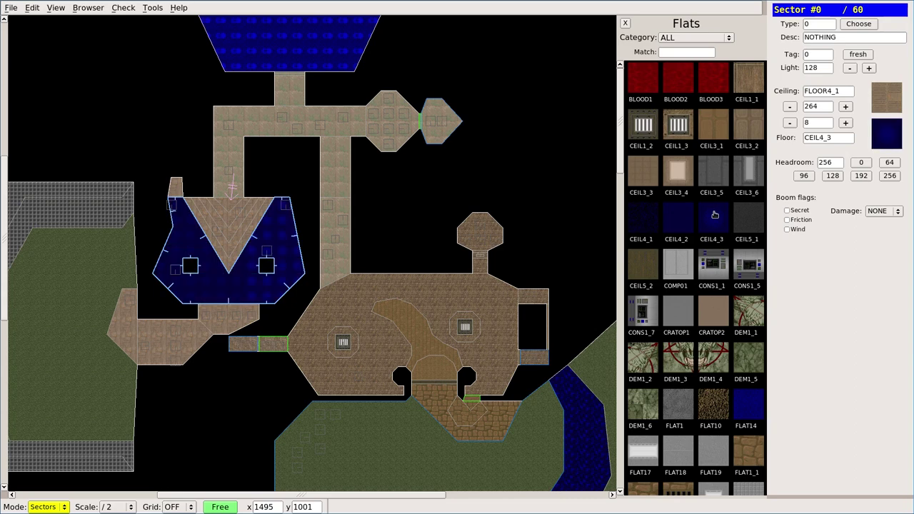
click(889, 102)
click(738, 178)
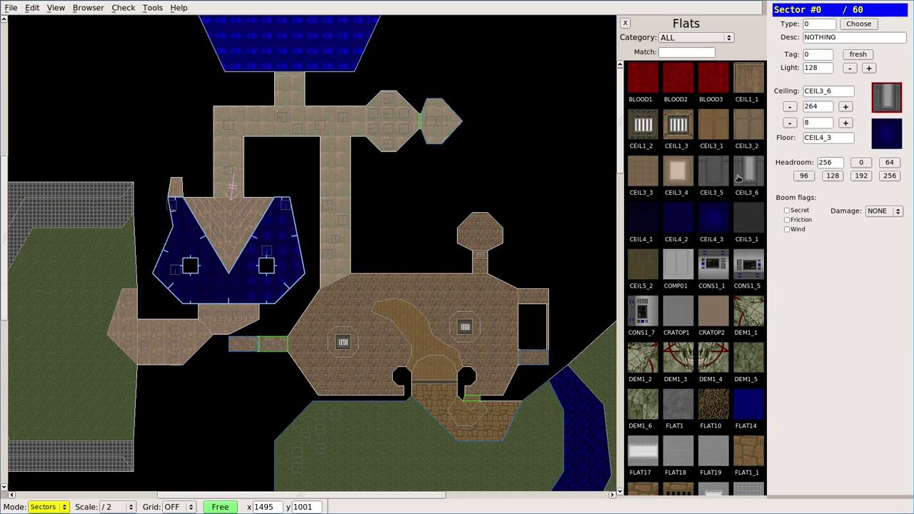
Step: Try CEIL5_1, CRATOP2 and CEIL4_2 floors with CEIL4_3 and CEIL3_5 ceilings
click(886, 134)
click(738, 218)
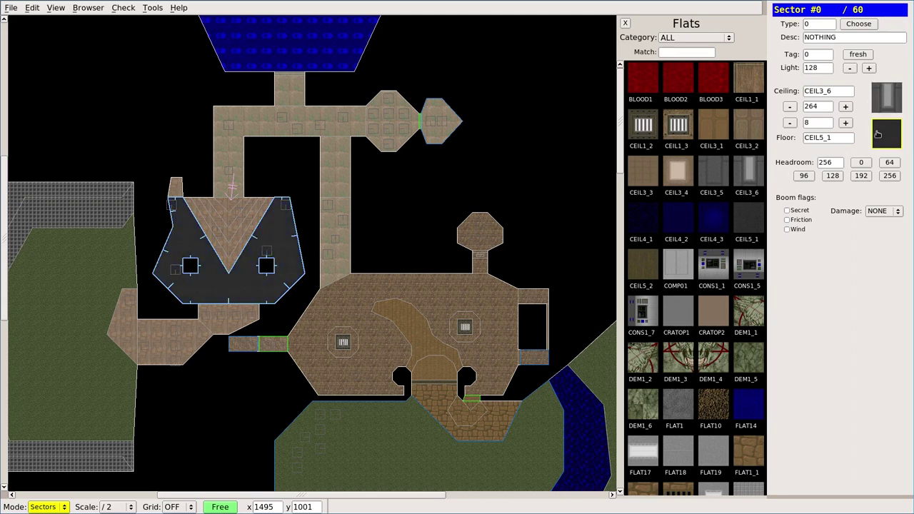
click(704, 310)
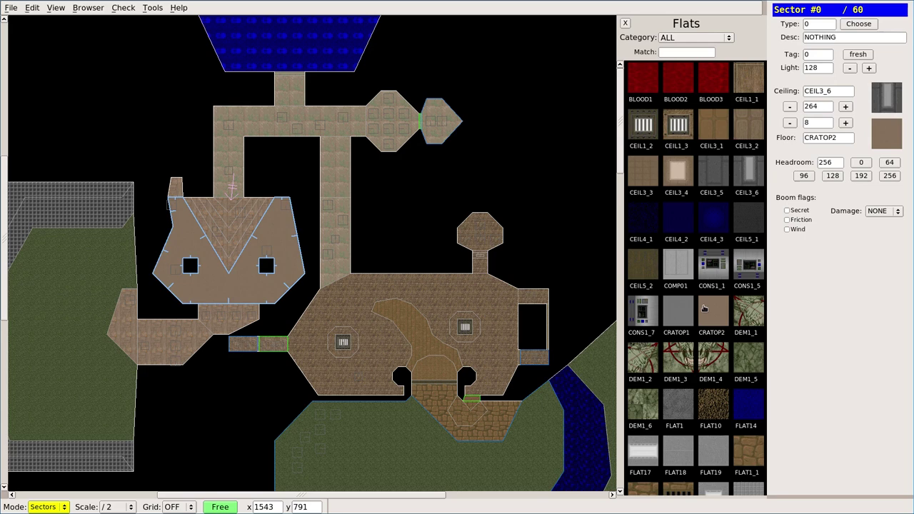
right_click(709, 223)
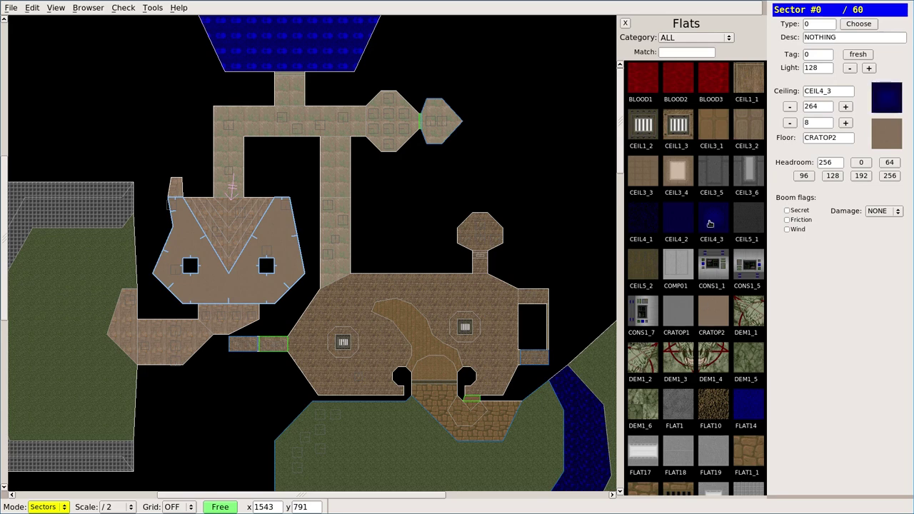
click(678, 228)
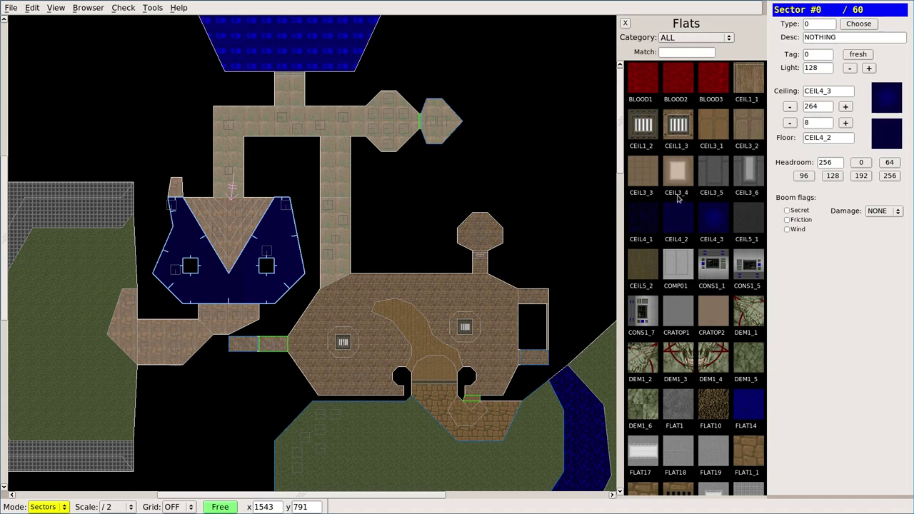
right_click(705, 176)
Step: Settle on CEIL3_4 crates for the floor and CEIL3_1 for the ceiling
click(683, 174)
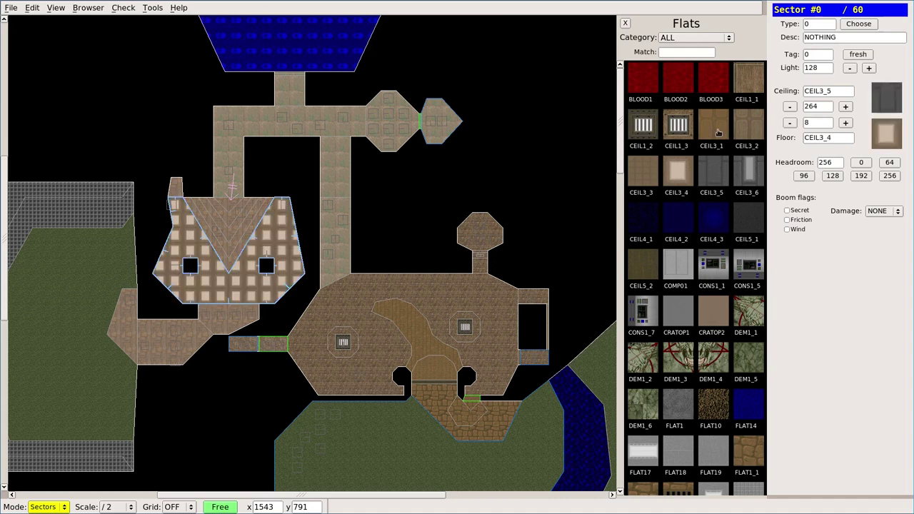
right_click(686, 170)
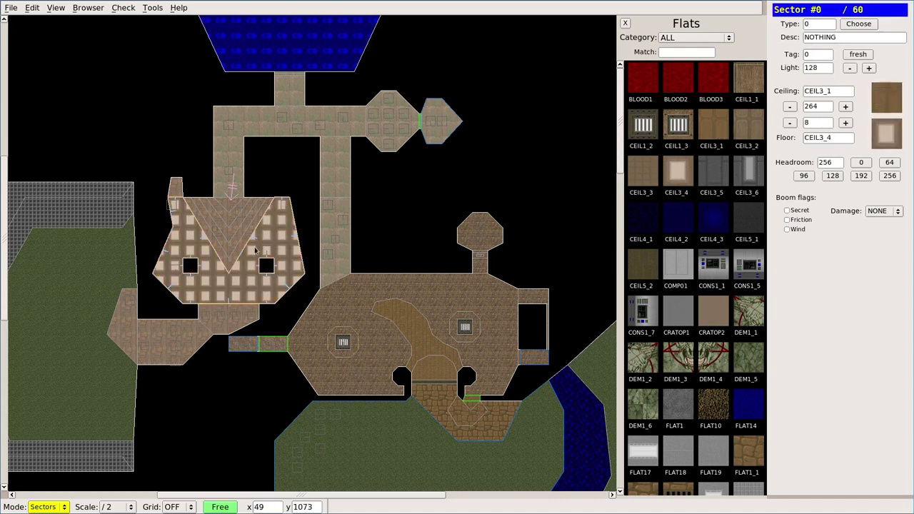
scroll(239, 262, up, 3)
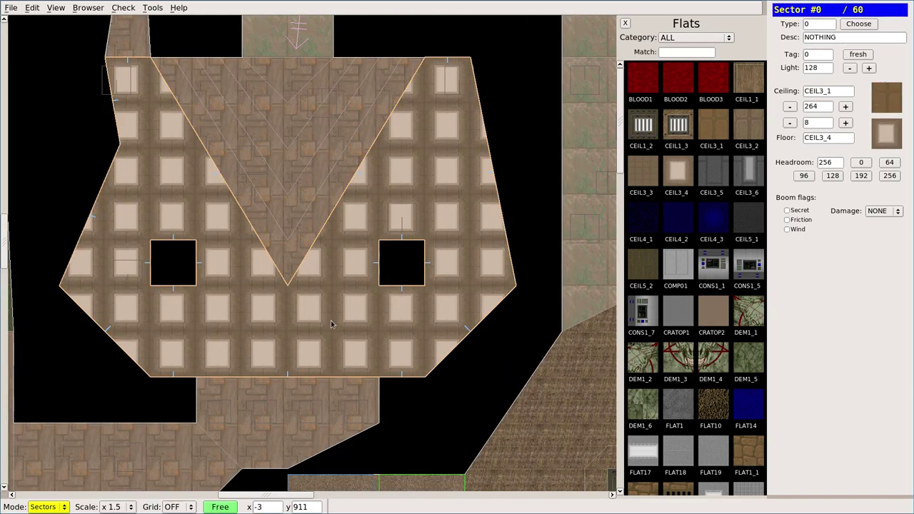
scroll(312, 322, down, 2)
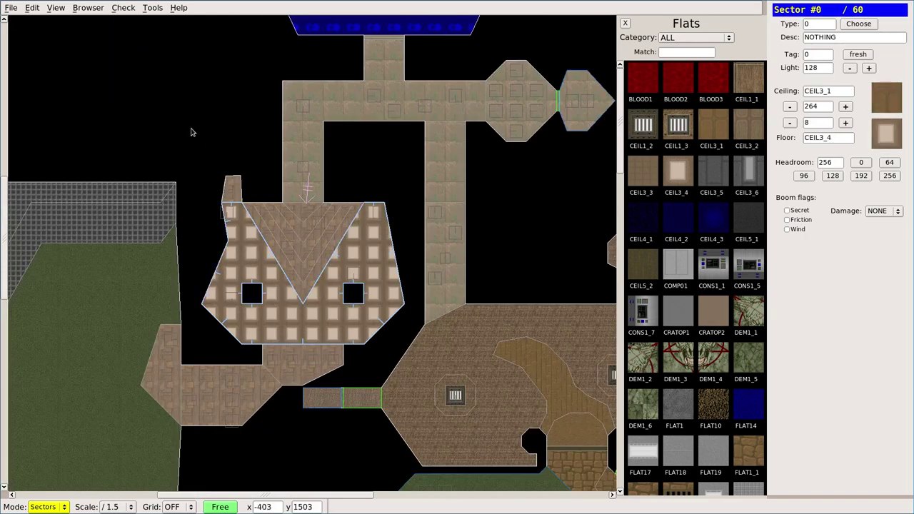
Step: Render sectors as plain wireframe, then with their floor textures
click(56, 8)
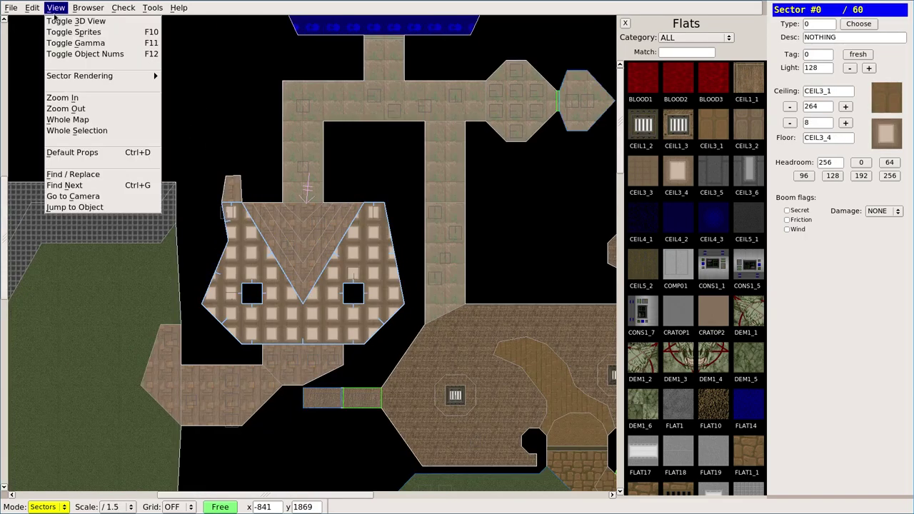
mouse_move(74, 78)
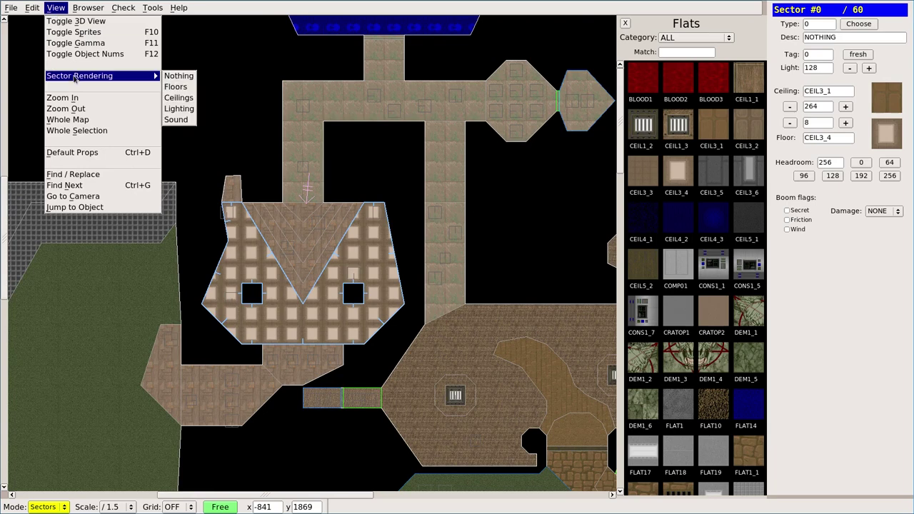
click(186, 79)
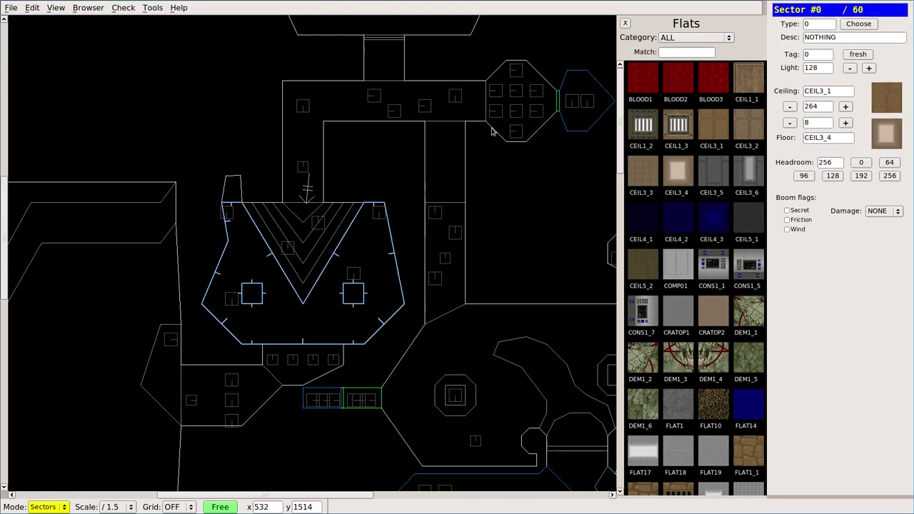
click(56, 8)
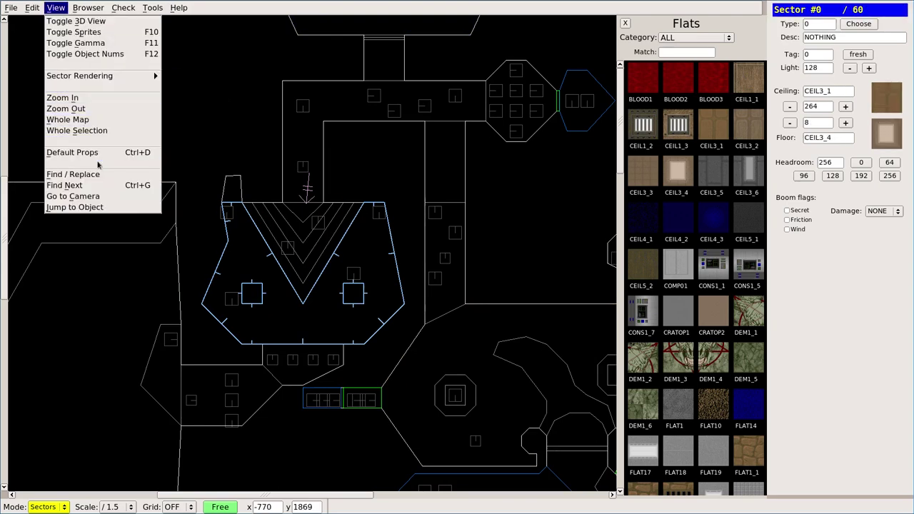
mouse_move(97, 77)
click(176, 87)
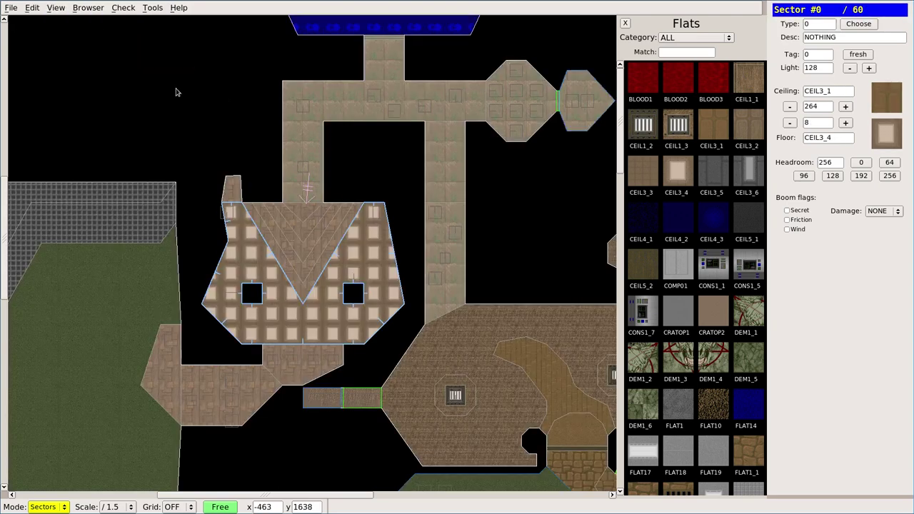
Step: Render sectors by ceiling textures, then shade them by light level
click(57, 8)
mouse_move(136, 77)
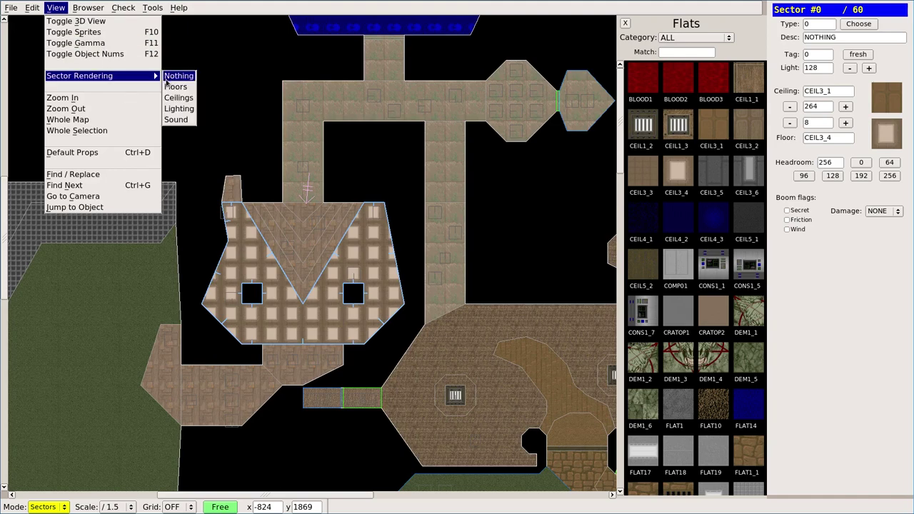
click(174, 98)
click(57, 7)
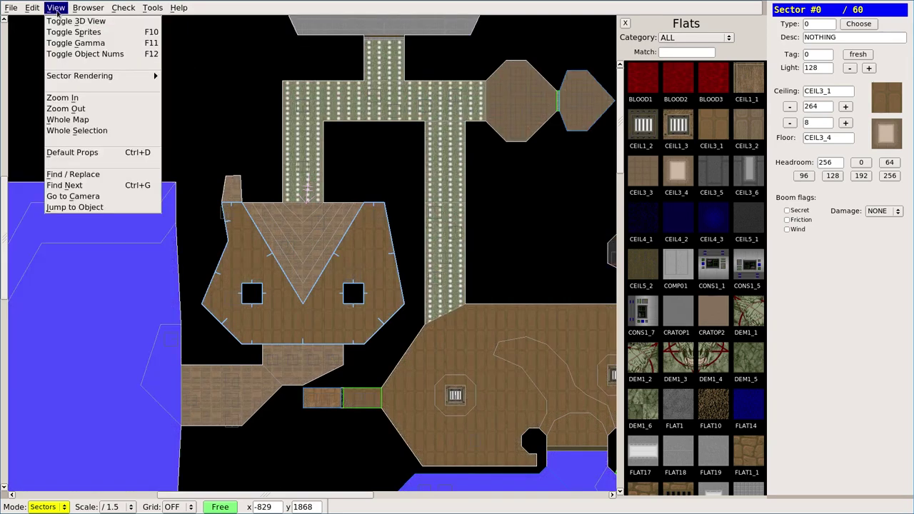
mouse_move(94, 76)
click(174, 108)
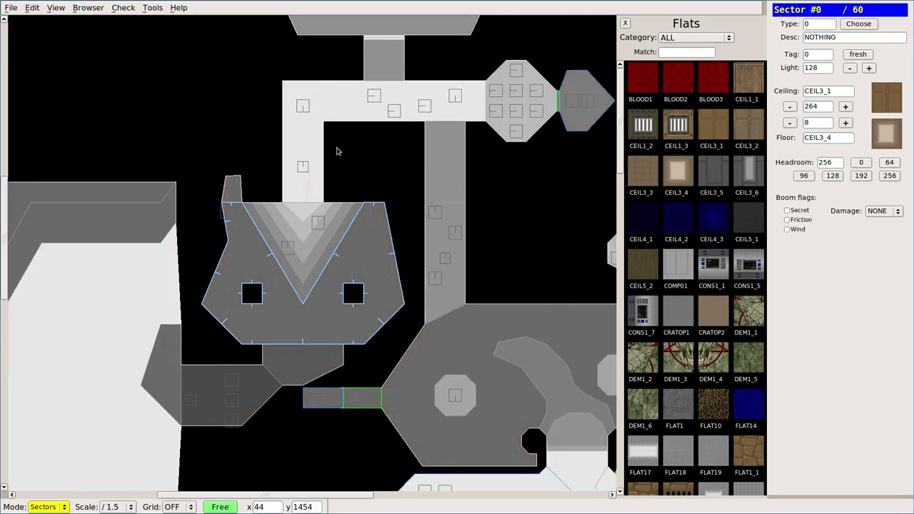
Step: Colour the sectors by how sound travels through the map
click(89, 8)
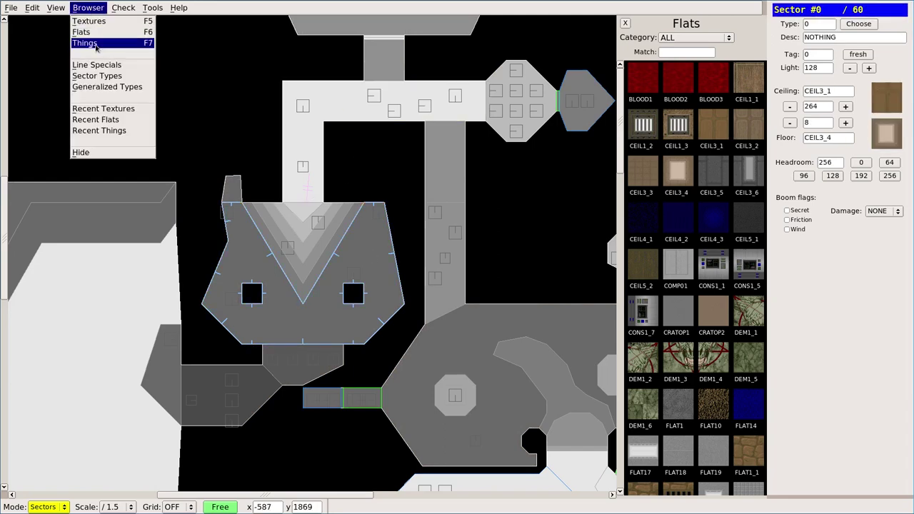
click(57, 8)
mouse_move(84, 82)
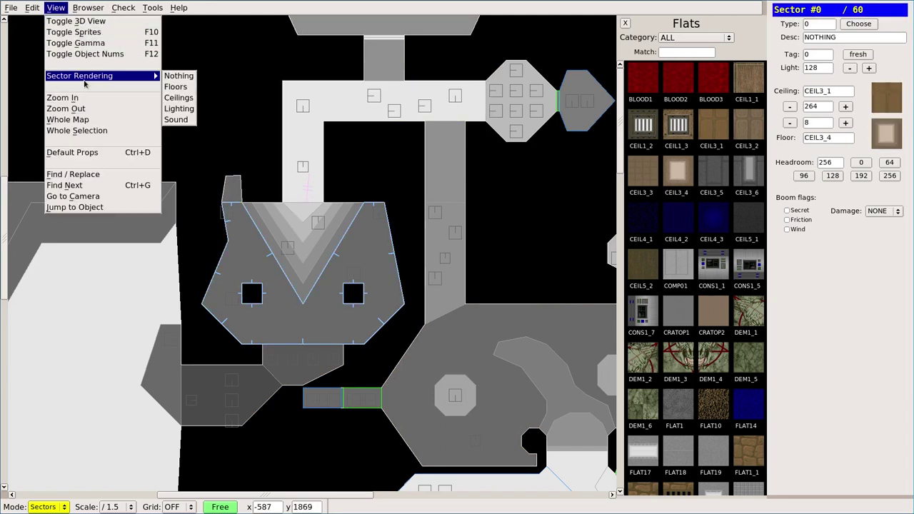
click(185, 120)
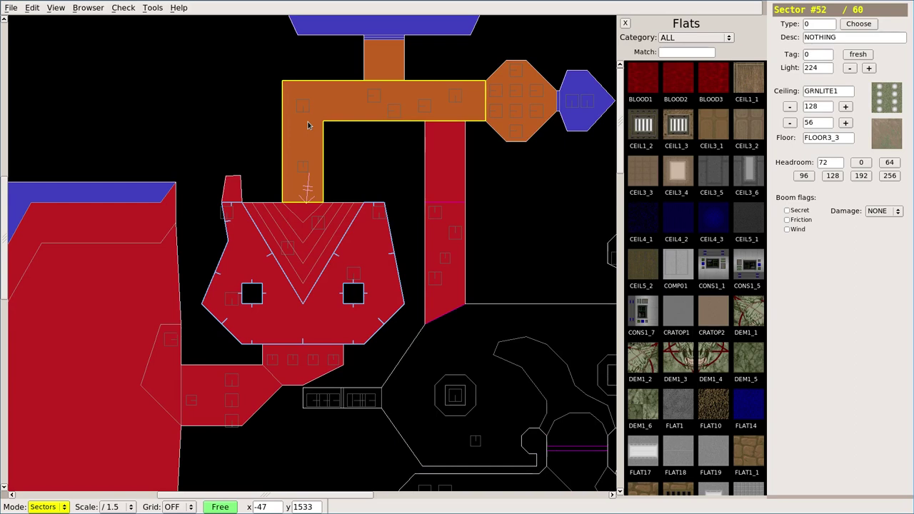
scroll(371, 271, down, 3)
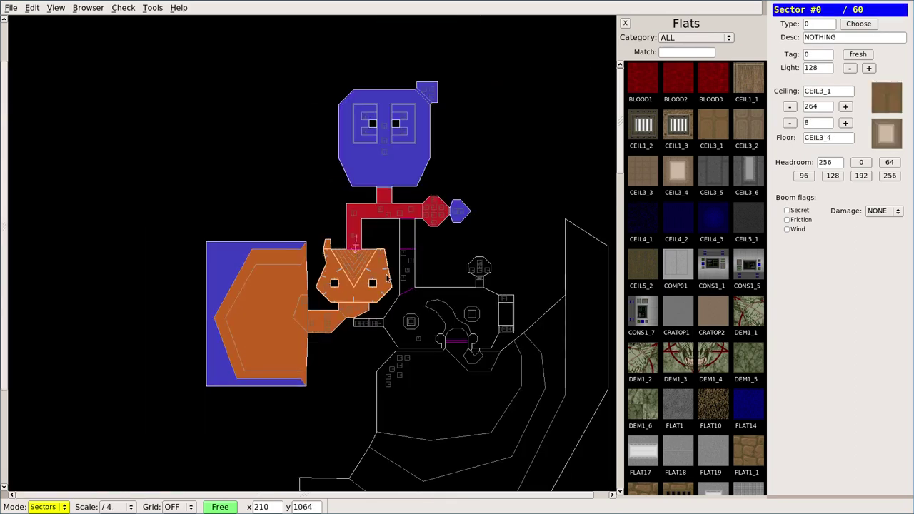
Step: Return to floor-texture sector rendering and pan around the house-shaped room
click(56, 7)
mouse_move(100, 76)
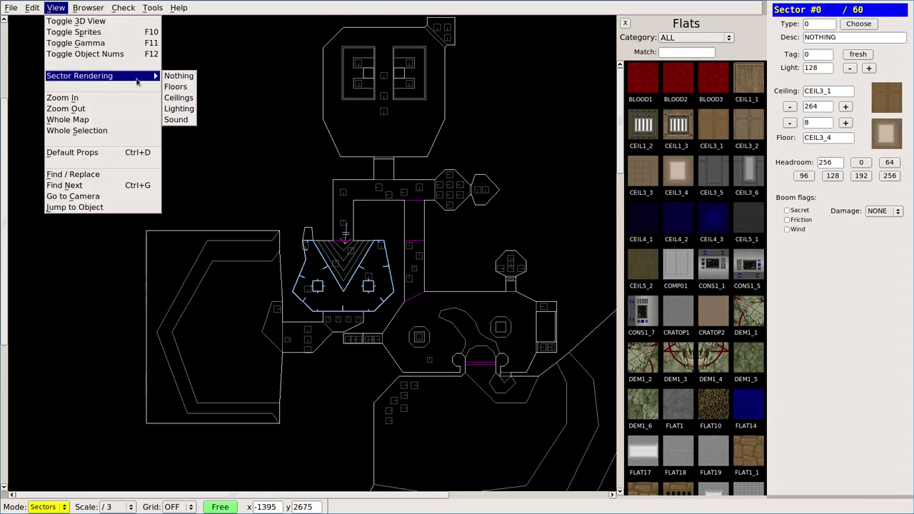
click(185, 92)
mouse_move(449, 265)
middle_down()
mouse_move(286, 190)
mouse_move(336, 190)
middle_up()
scroll(251, 166, up, 4)
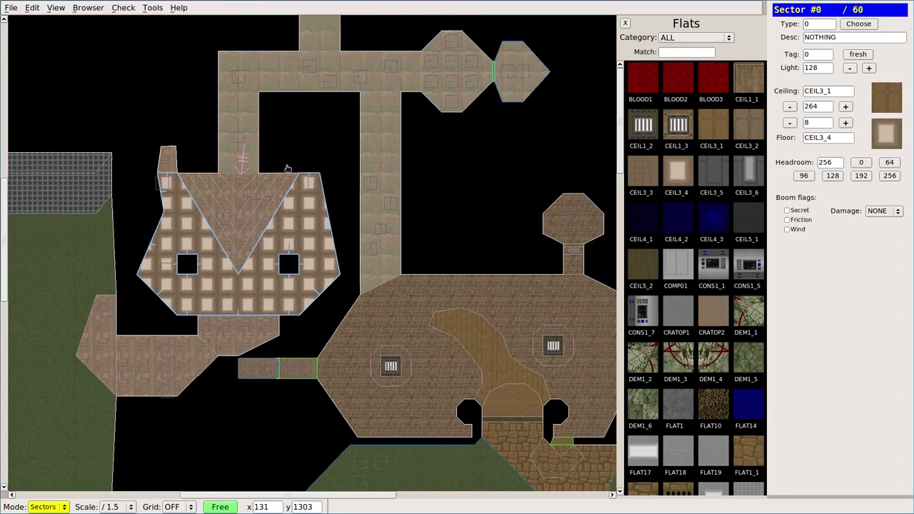
Step: Zoom out, select the house-shaped room sector and look at the editing mode list
scroll(271, 148, down, 3)
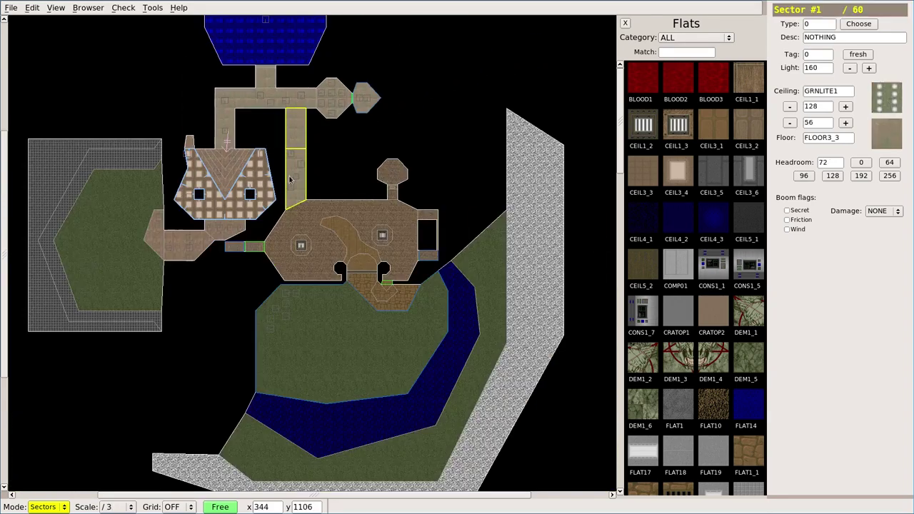
click(300, 187)
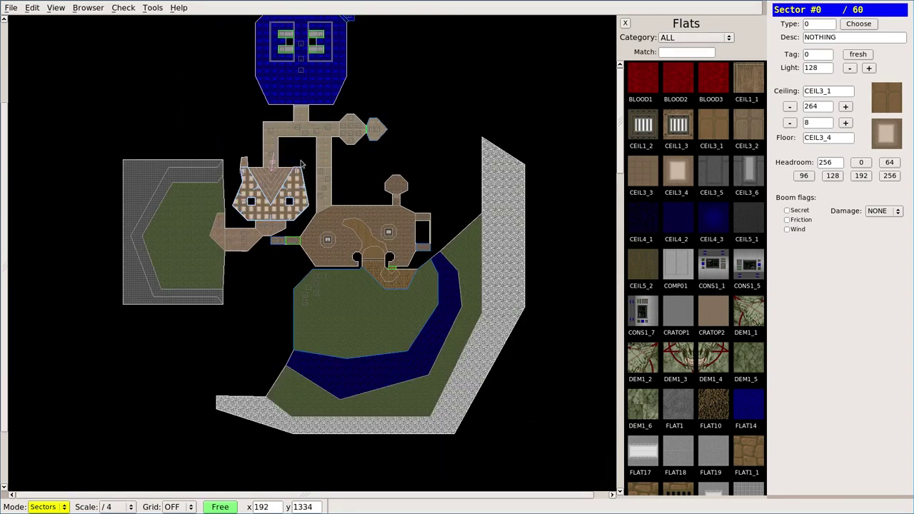
click(54, 506)
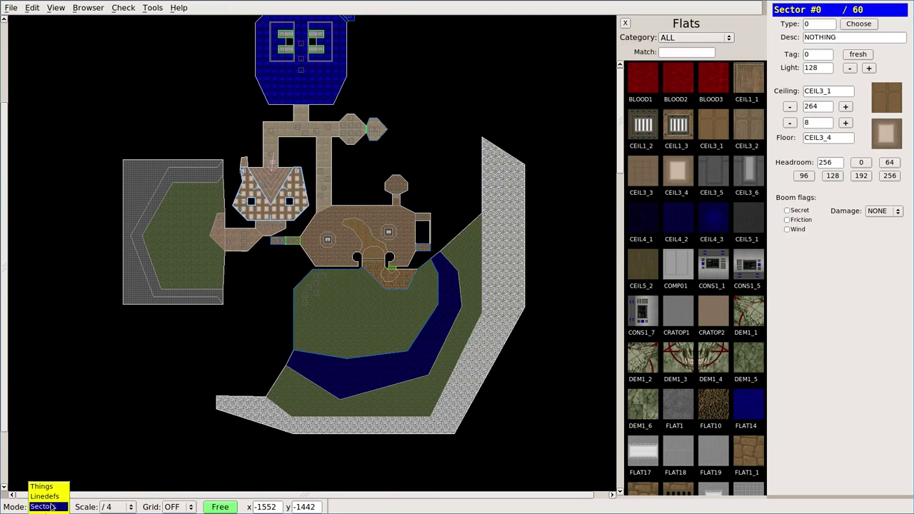
mouse_move(44, 504)
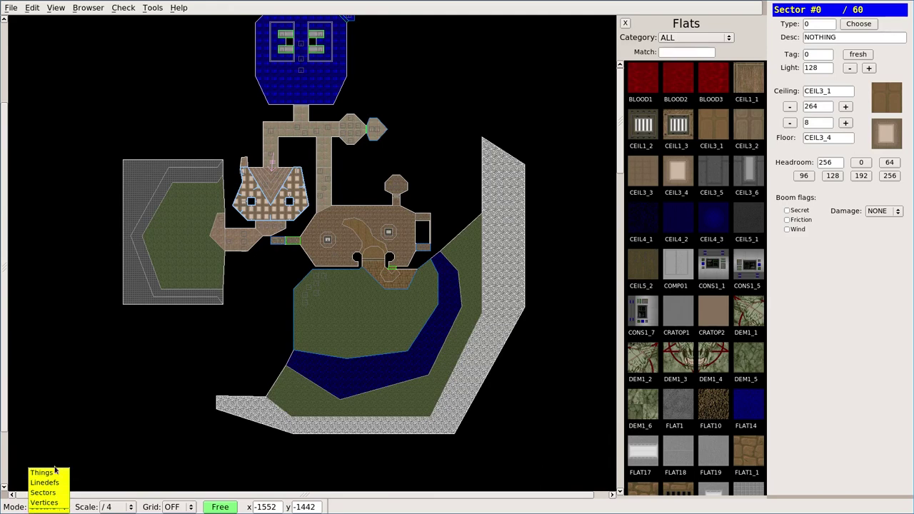
key(s)
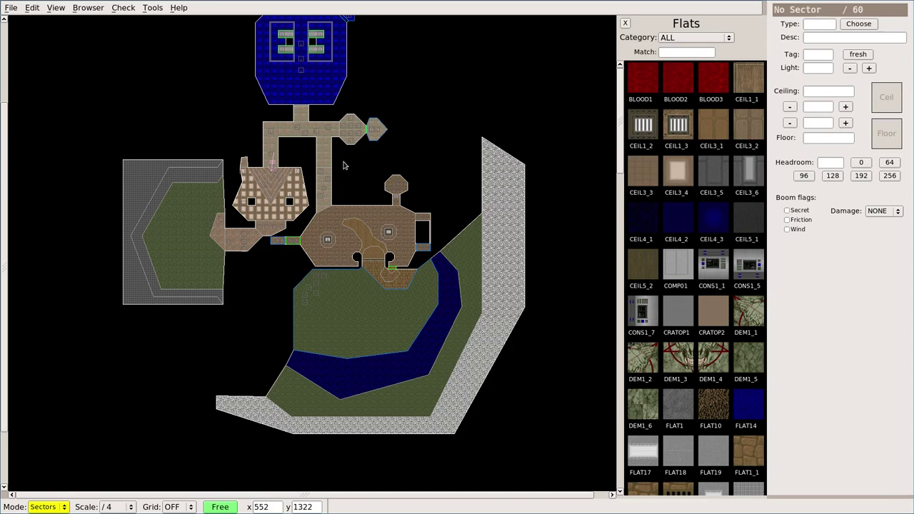
Step: Cycle through vertices, linedefs and sectors editing modes to things mode
key(v)
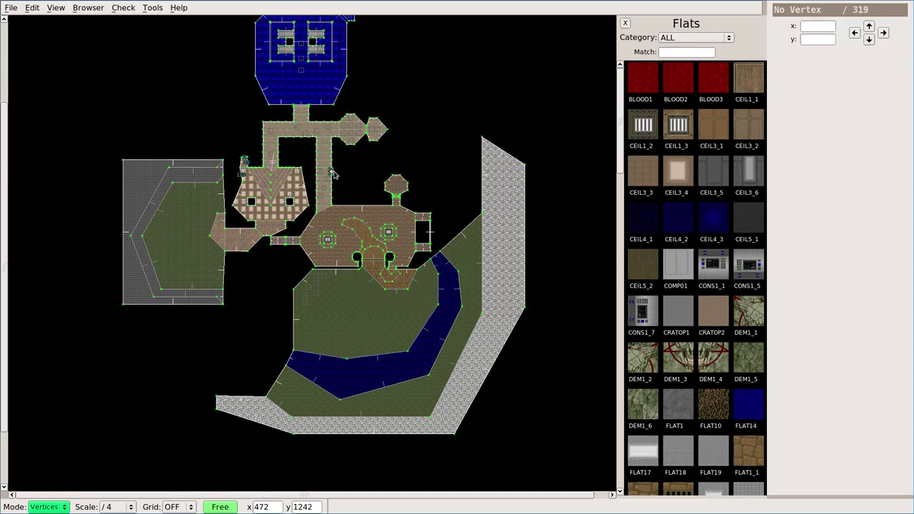
key(l)
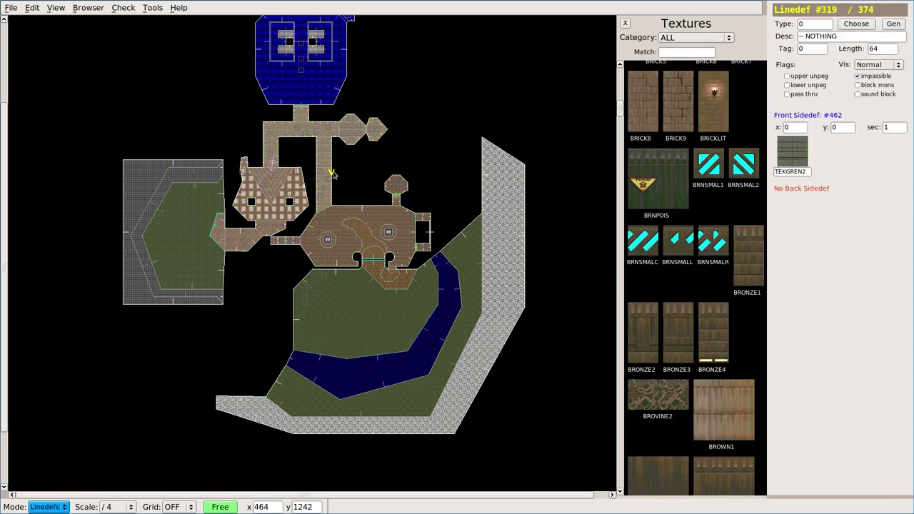
key(s)
key(t)
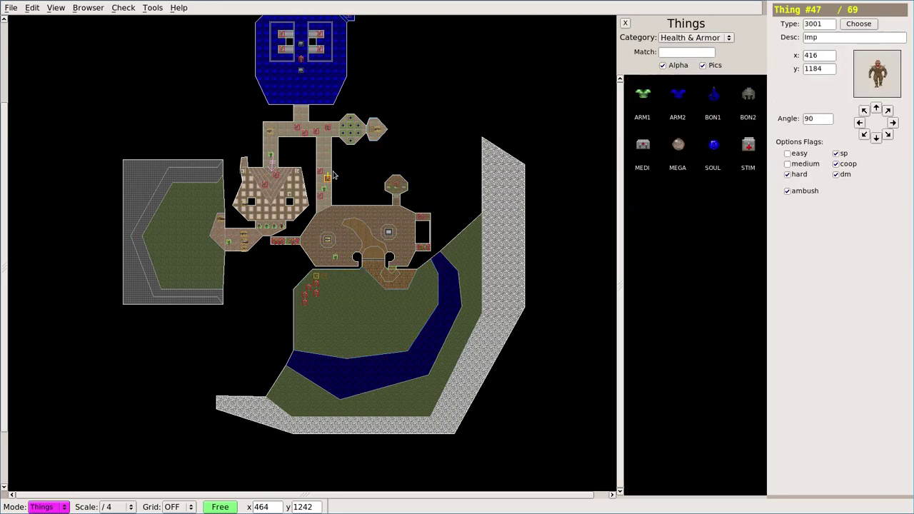
scroll(326, 178, up, 3)
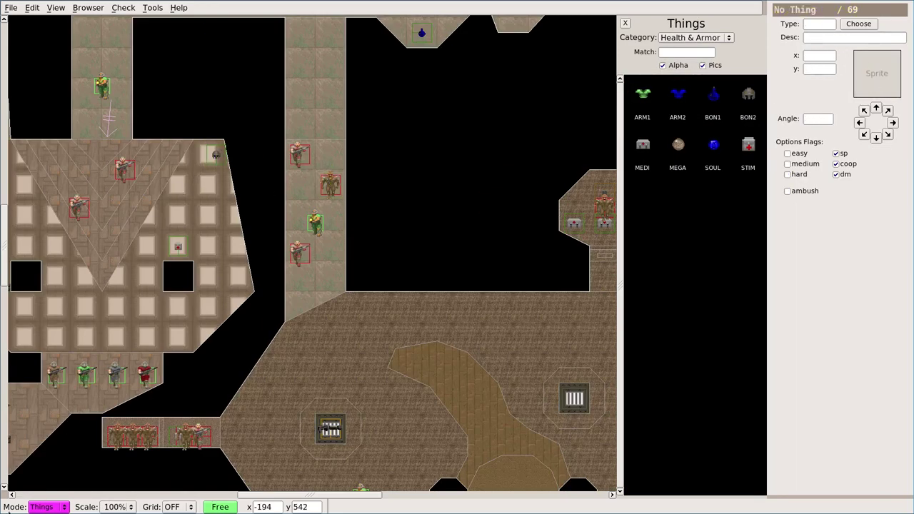
Step: Cycle the modes again, ending in things mode, and zoom out over the whole level
key(s)
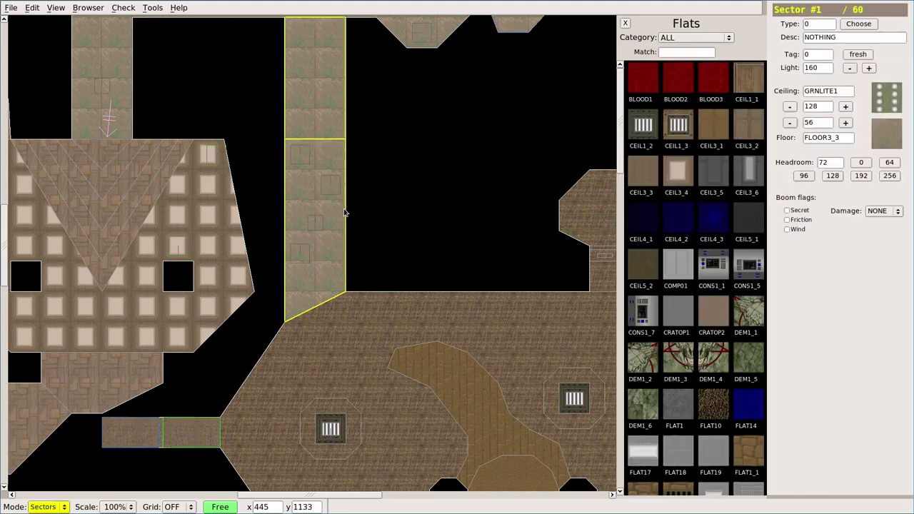
key(v)
key(l)
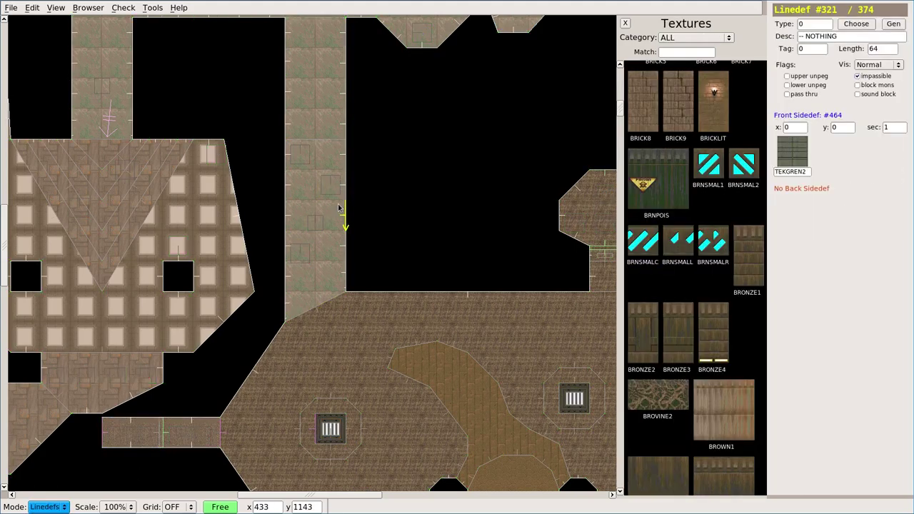
key(t)
scroll(331, 208, down, 3)
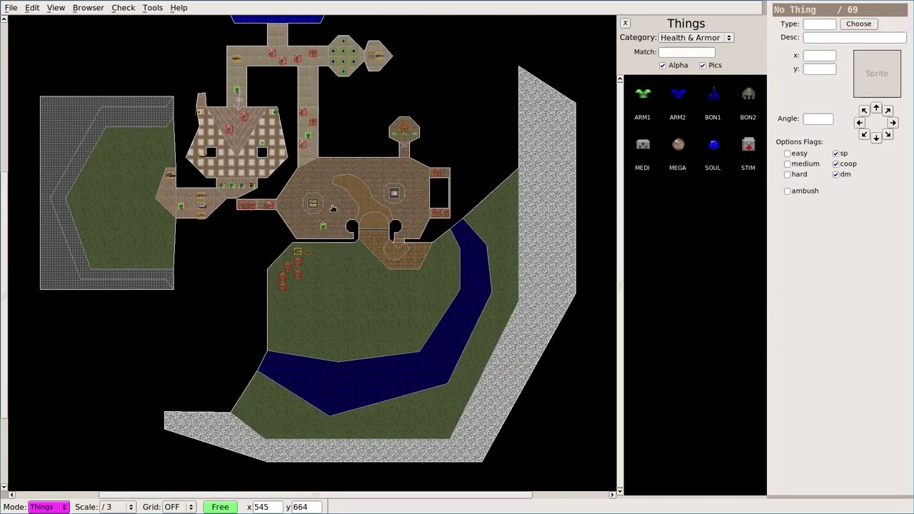
middle_drag(332, 207, 350, 272)
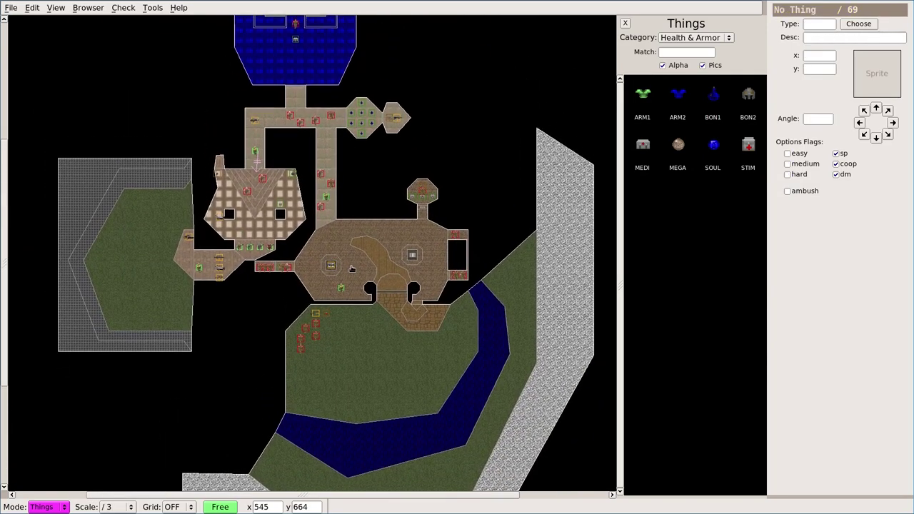
scroll(350, 272, down, 1)
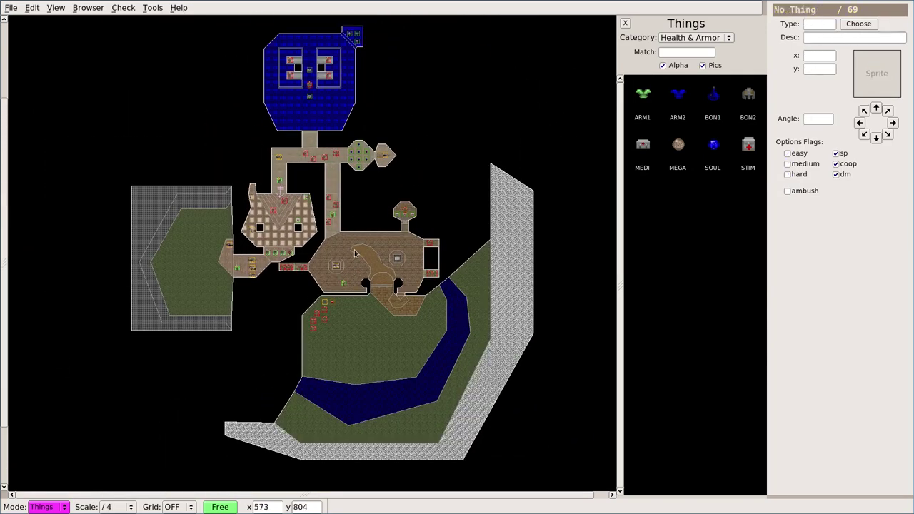